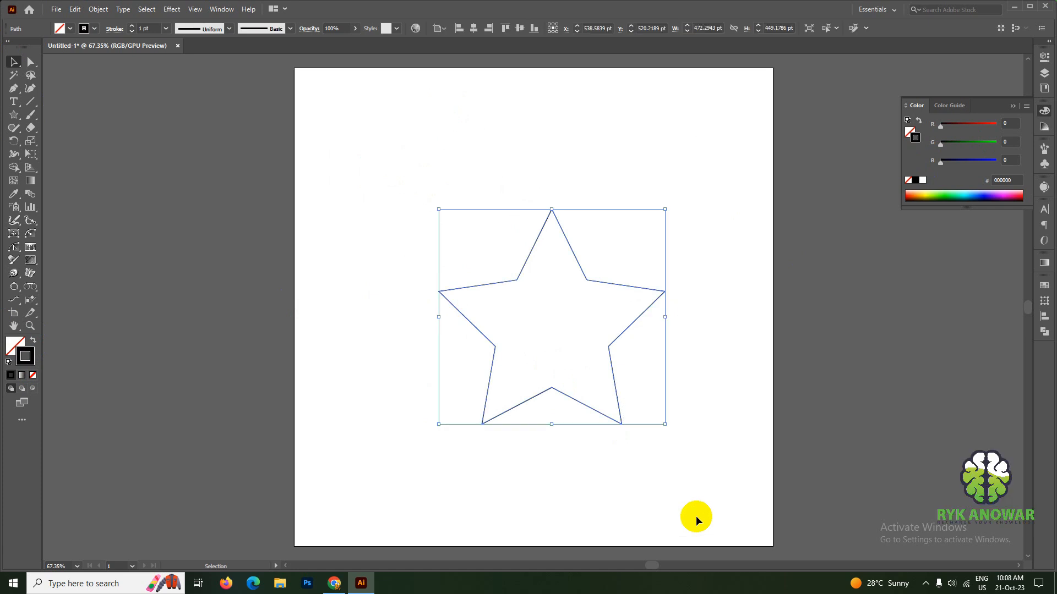
- Cut the star outline with the Scissors tool at all of its corner points, splitting it into separate straight segments
left_click(546, 520)
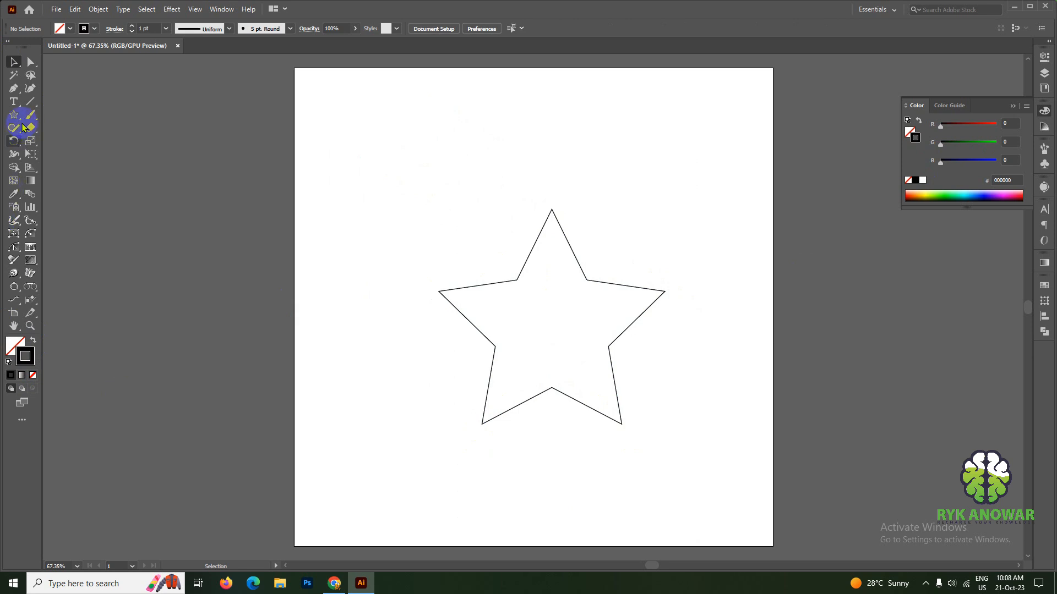
left_click_drag(28, 125, 84, 144)
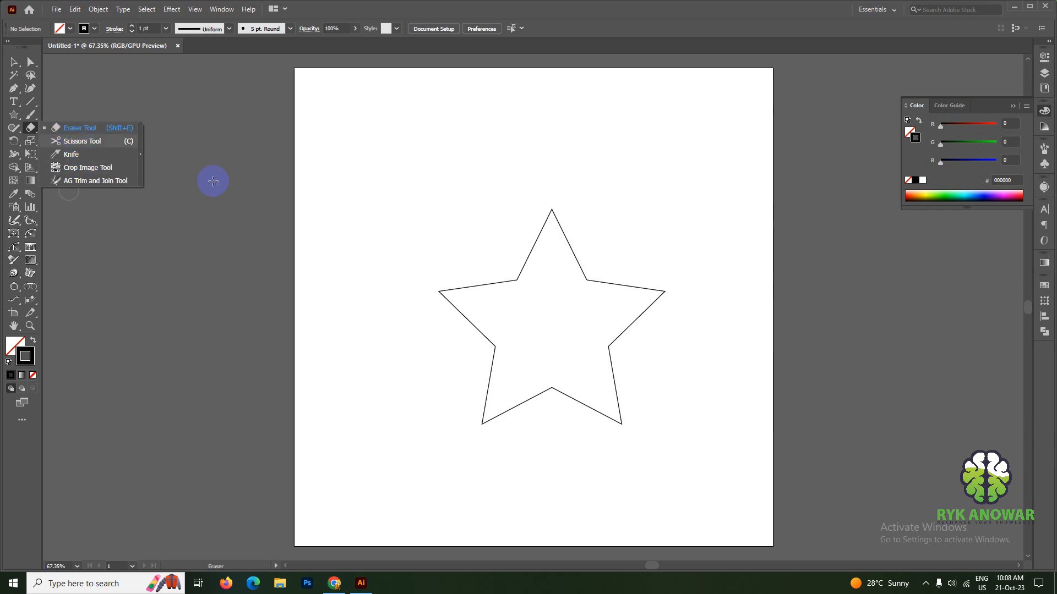
left_click(99, 141)
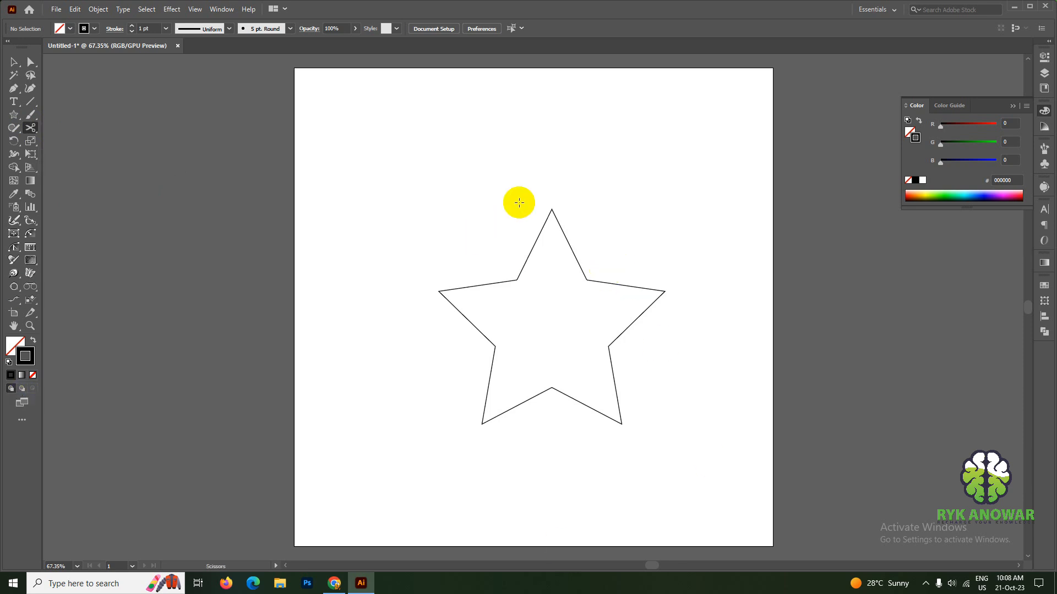
left_click(552, 210)
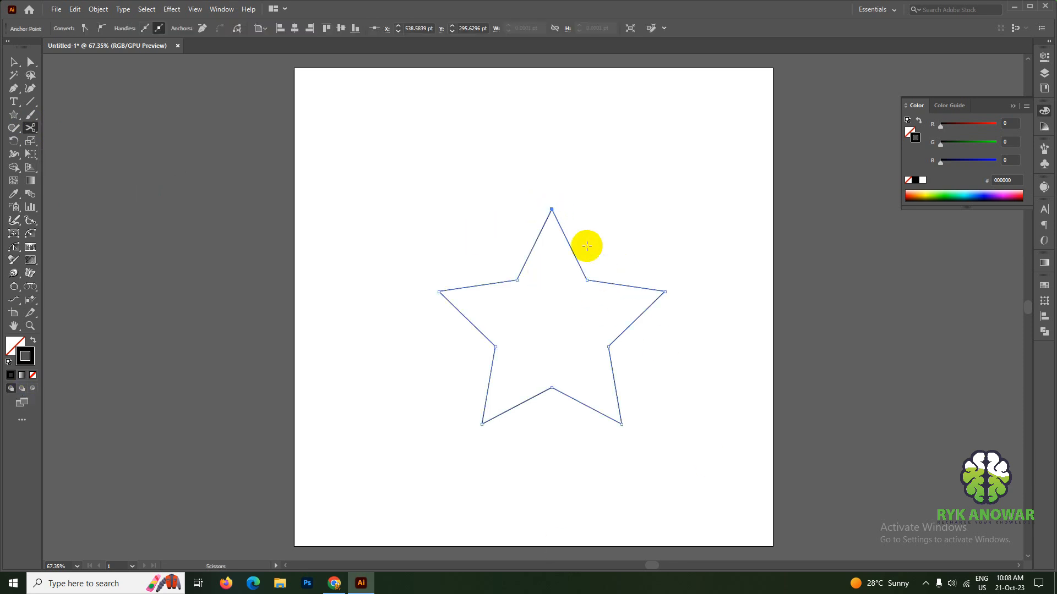
left_click(566, 240)
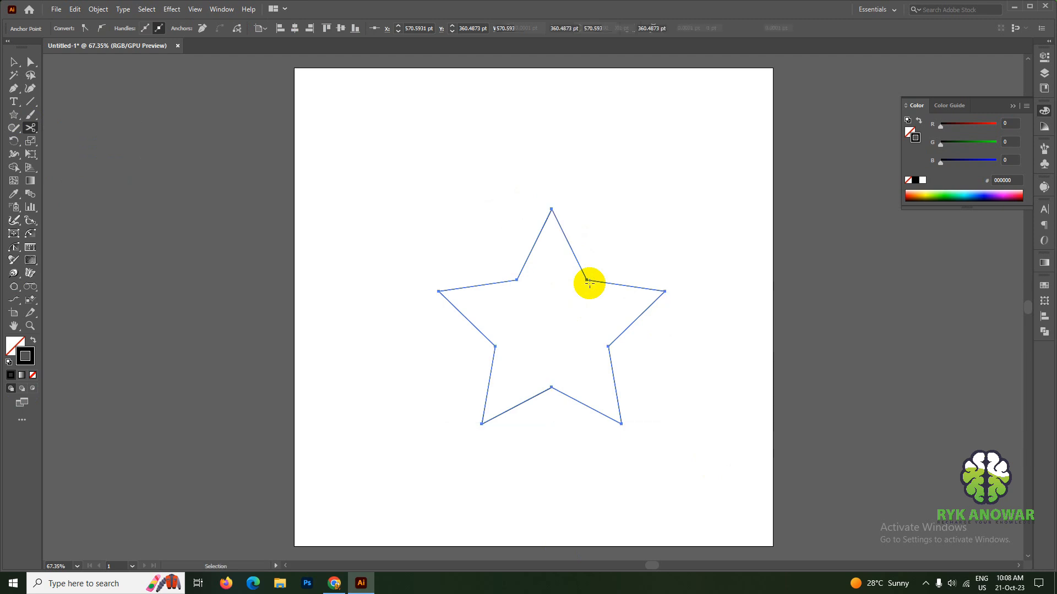
left_click(588, 281)
left_click(664, 291)
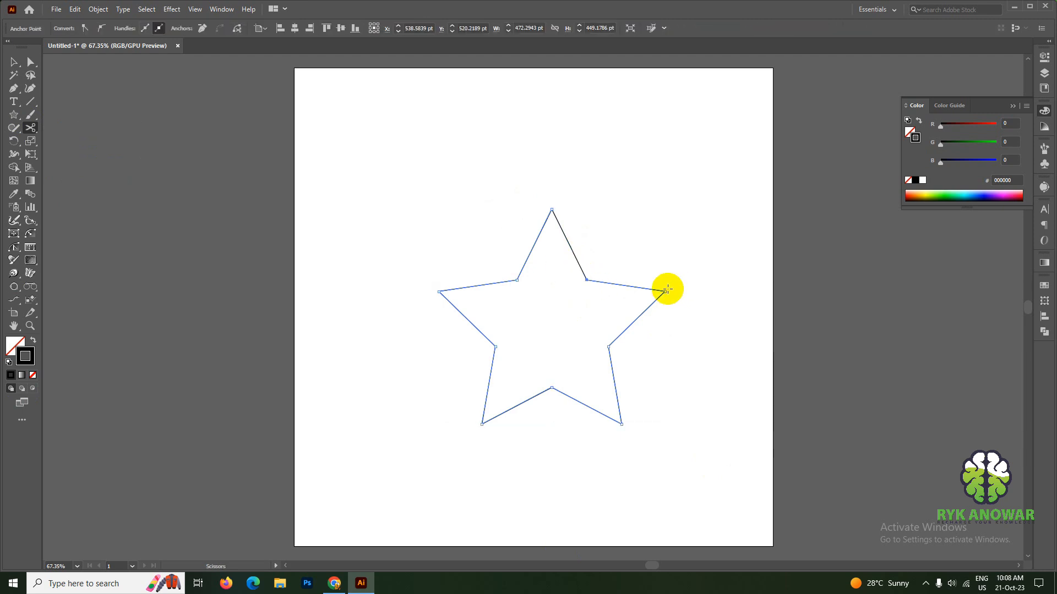
left_click(609, 348)
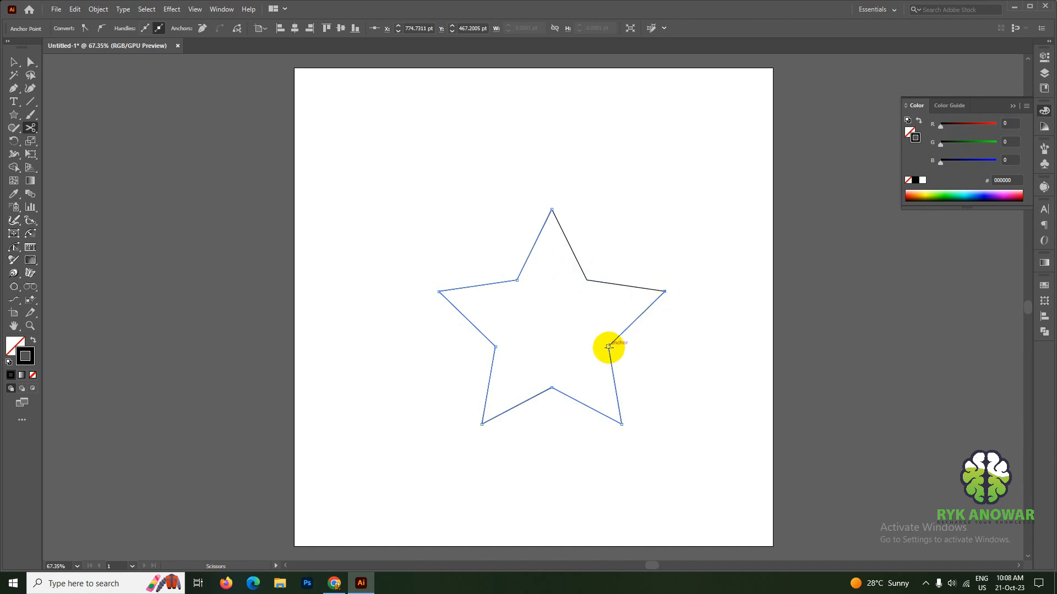
left_click(622, 424)
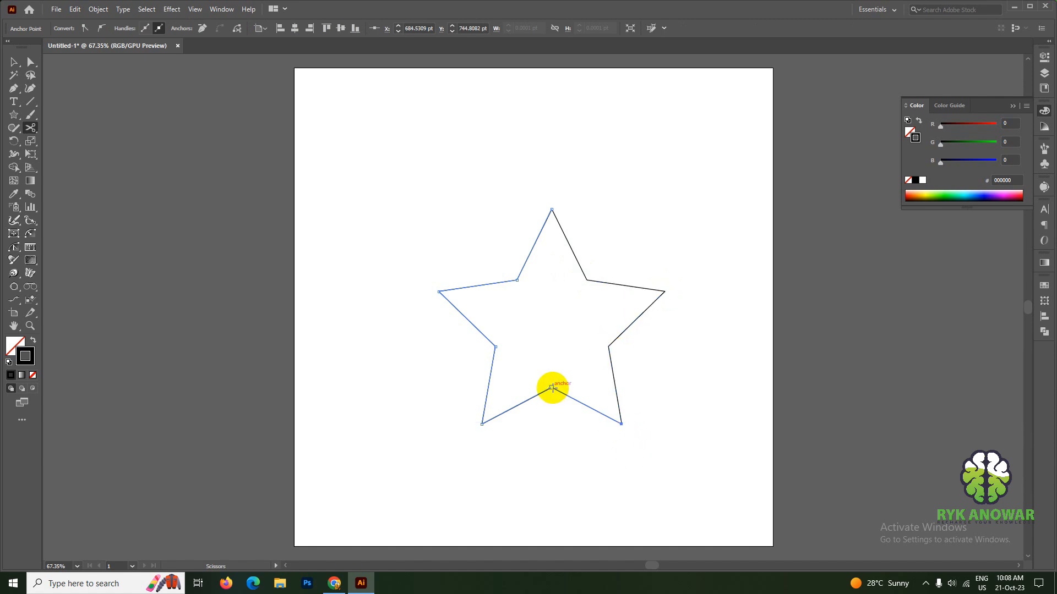
left_click(552, 388)
left_click(482, 424)
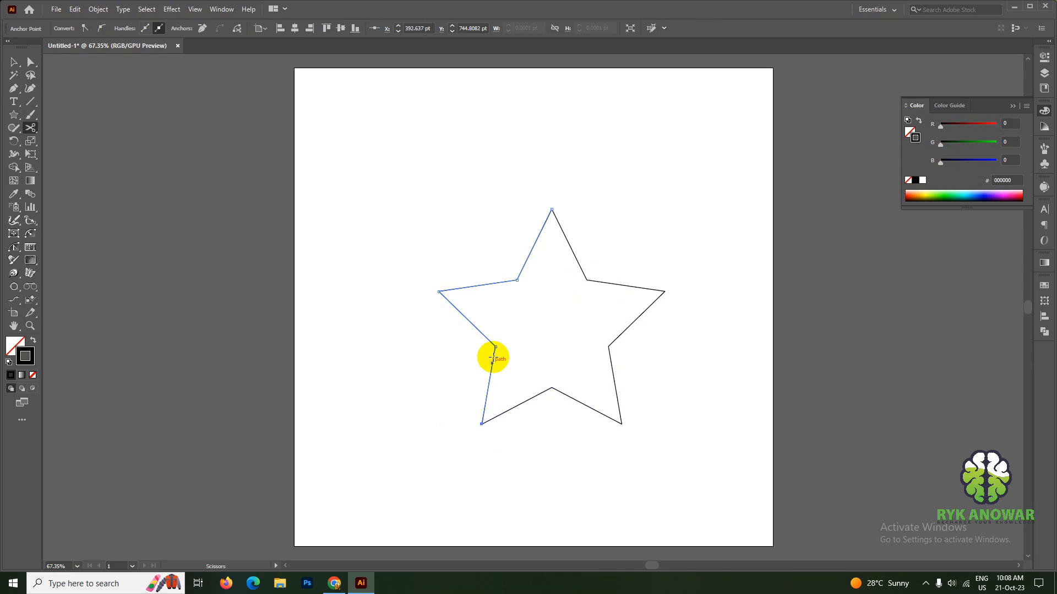
left_click(495, 347)
left_click(439, 291)
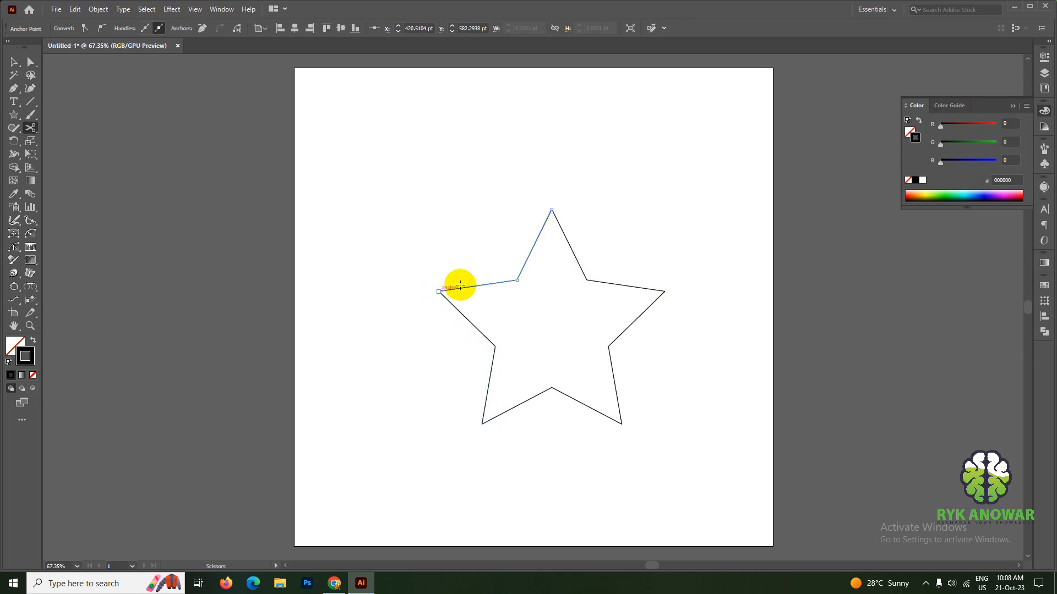
left_click(516, 280)
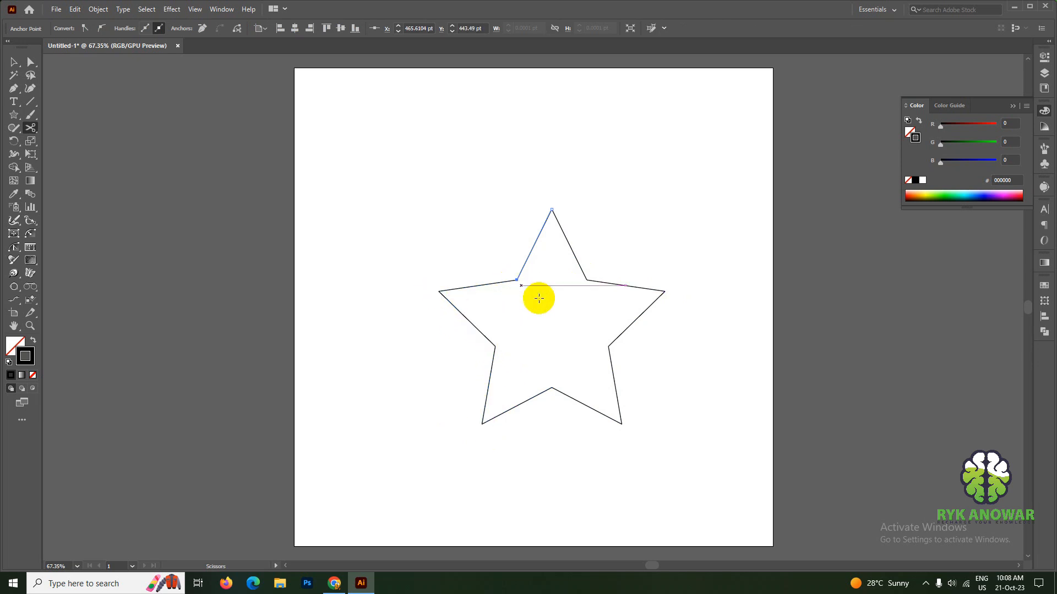
- Select the two edges of the star's bottom notch and set the blend spacing to 10 specified steps
left_click(12, 62)
left_click(31, 61)
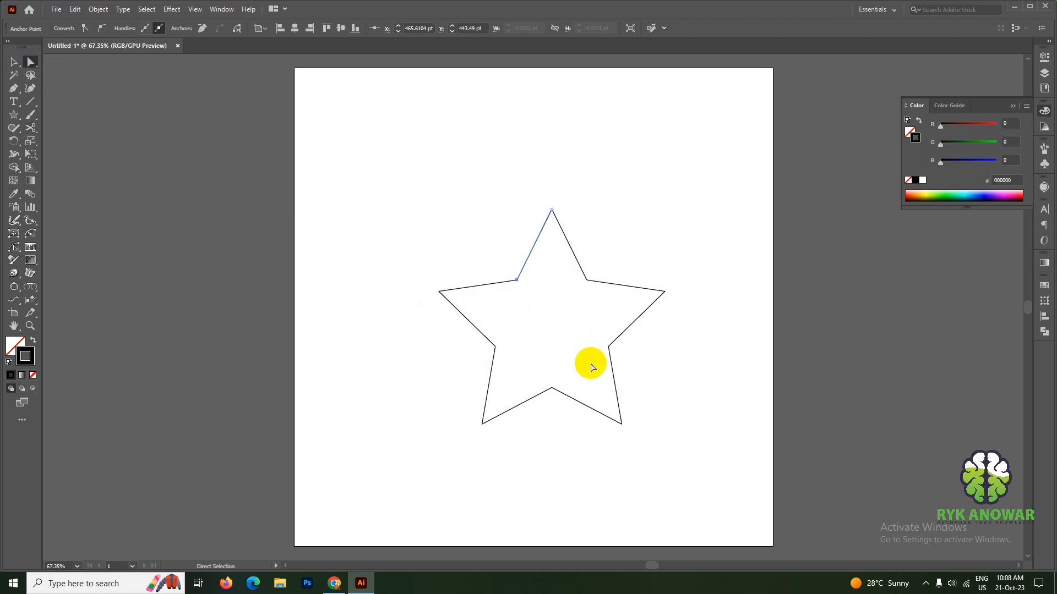
left_click(593, 411)
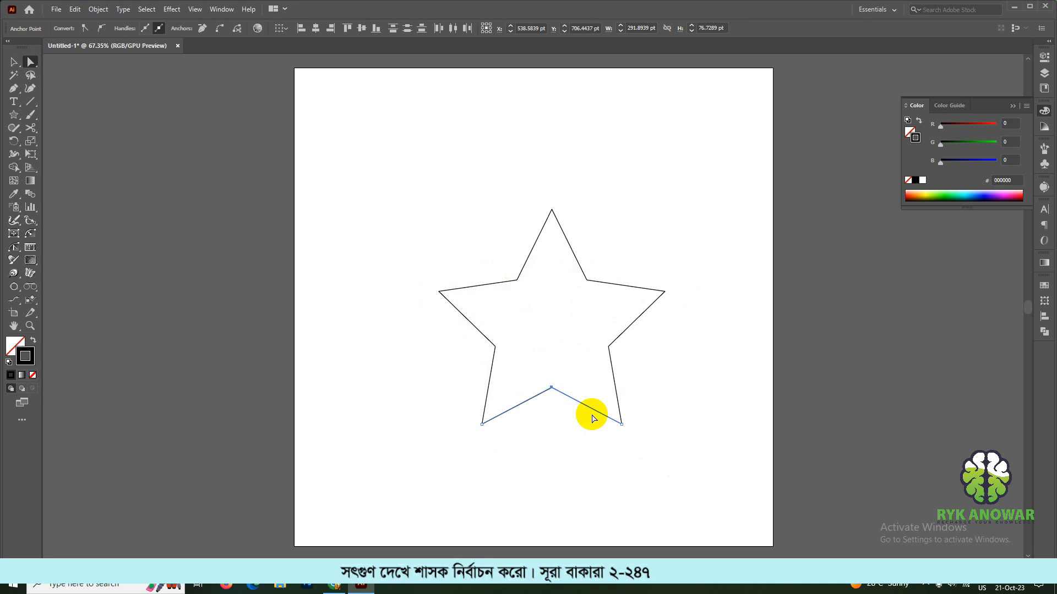
left_click_drag(588, 465, 546, 363)
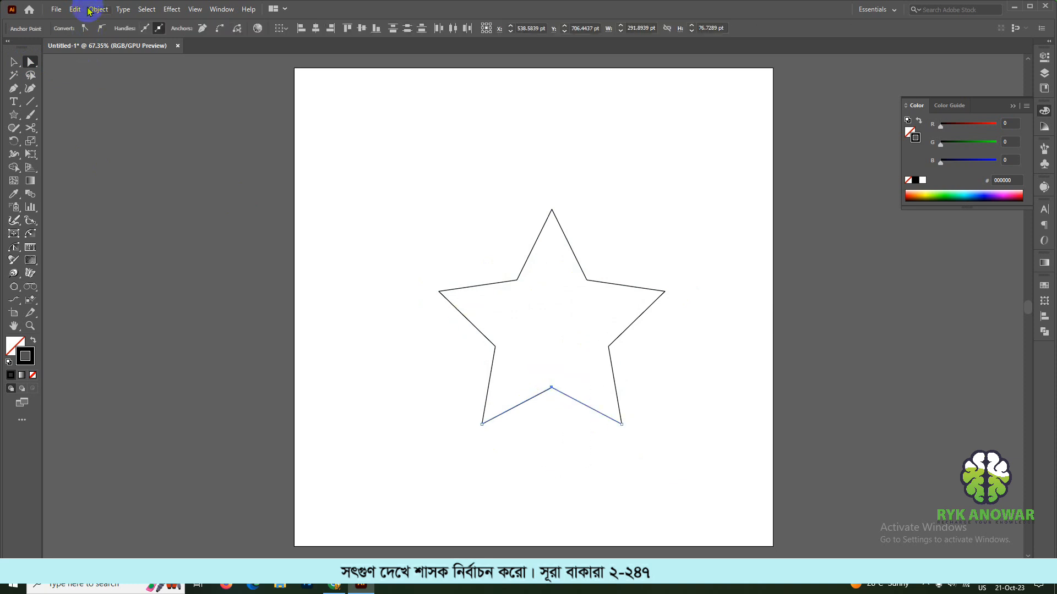
left_click(89, 11)
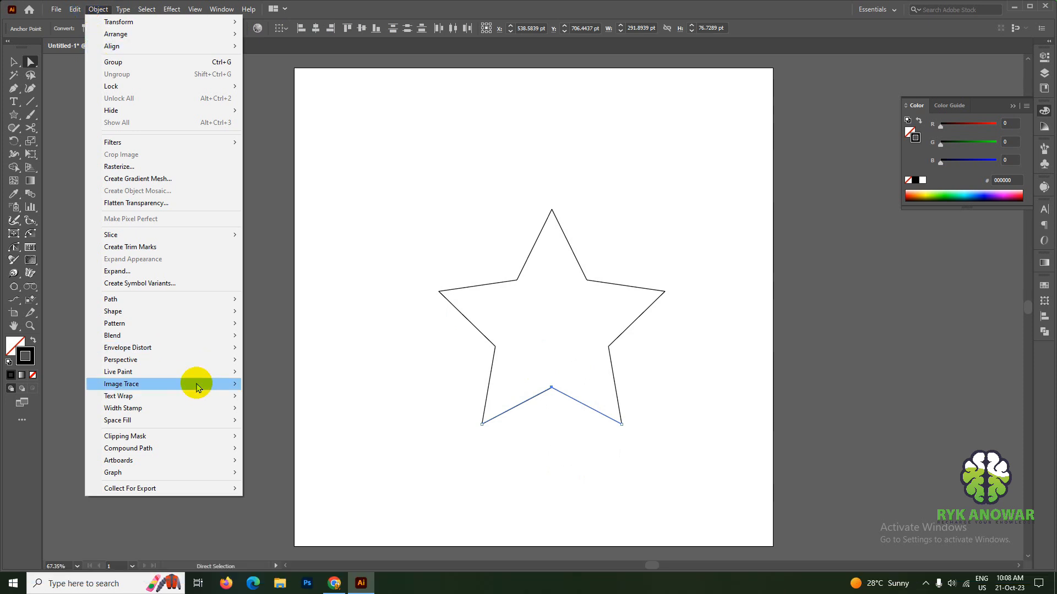
mouse_move(173, 335)
left_click(302, 368)
left_click(309, 181)
left_click(300, 205)
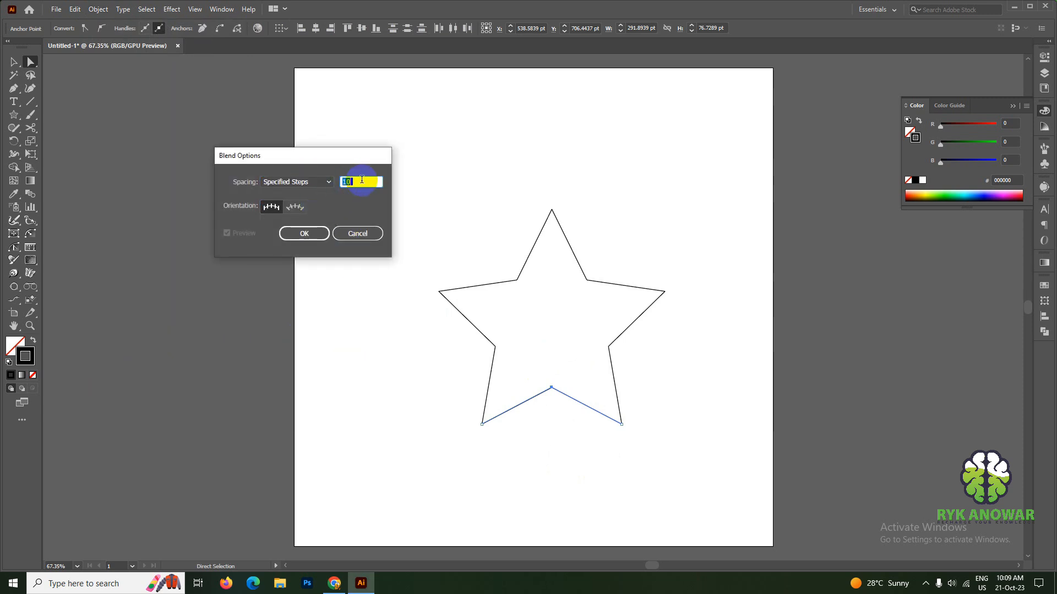
left_click(303, 234)
- Make a blend between the two edges of the star's bottom notch
left_click(98, 9)
mouse_move(189, 336)
left_click(269, 336)
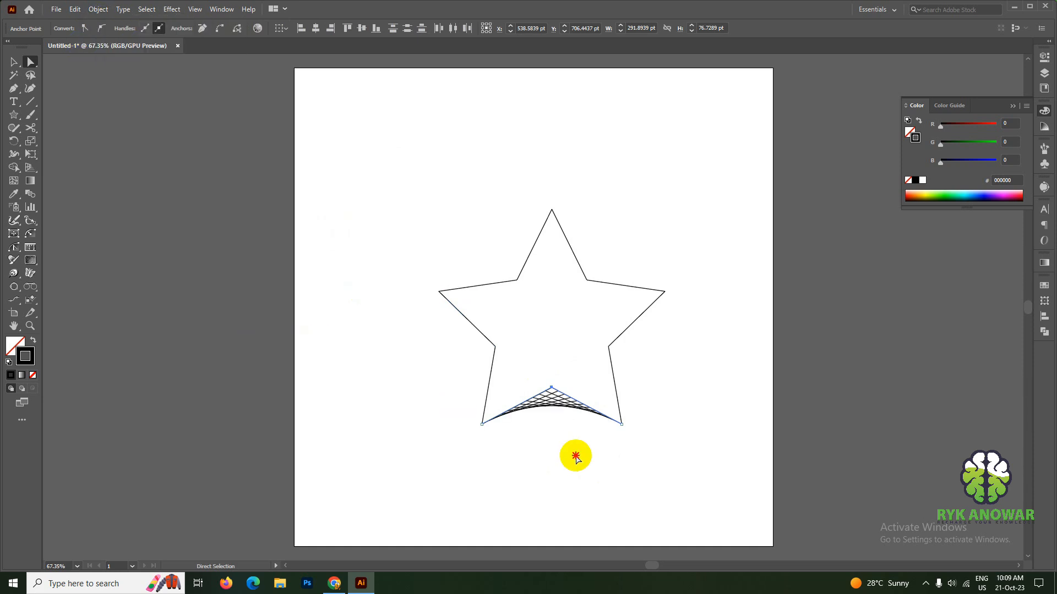
- Select the two edges of the star's lower-right notch and blend them
left_click_drag(585, 323, 620, 382)
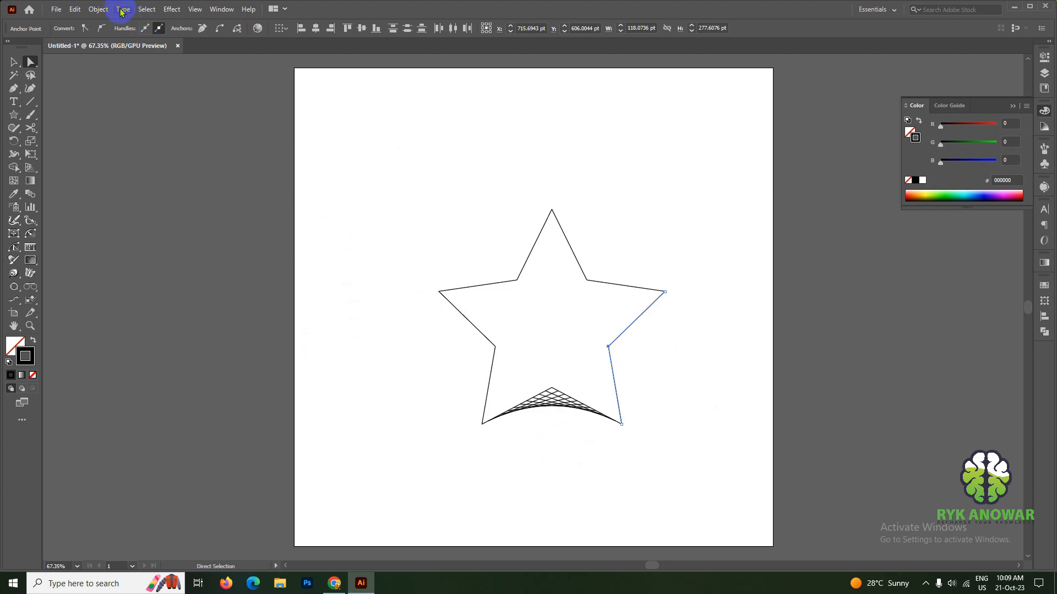
left_click(103, 11)
mouse_move(176, 335)
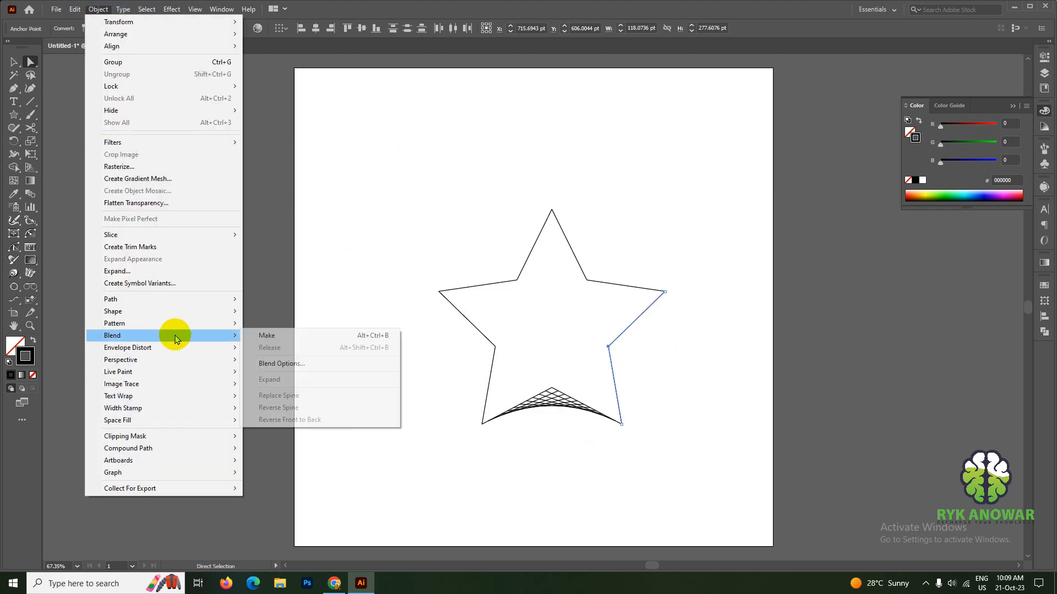
left_click(266, 336)
- Select the two edges of the star's upper-right notch and blend them
left_click_drag(594, 260, 570, 299)
left_click(98, 10)
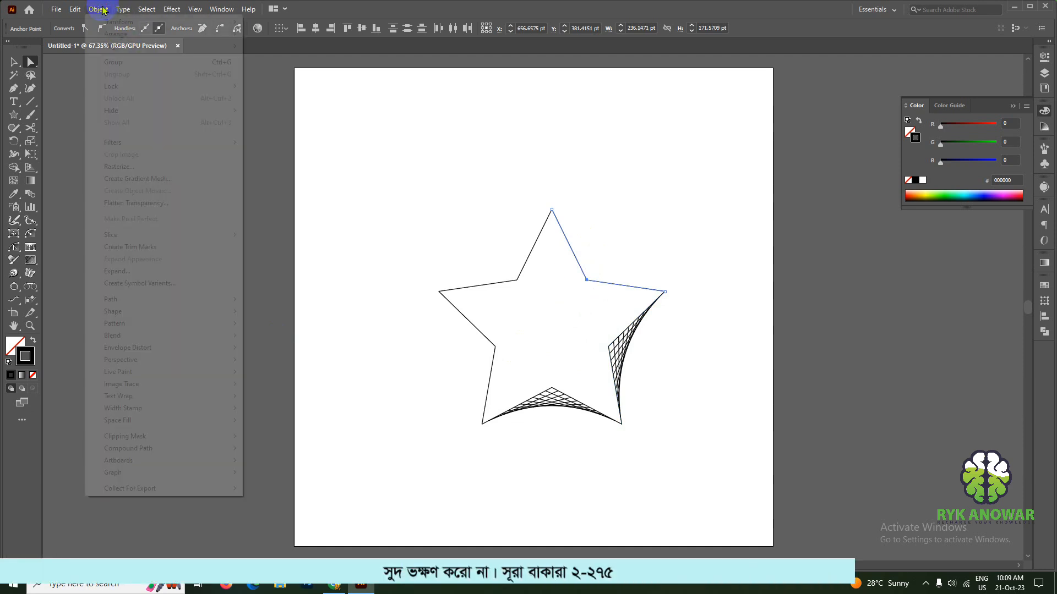
mouse_move(212, 335)
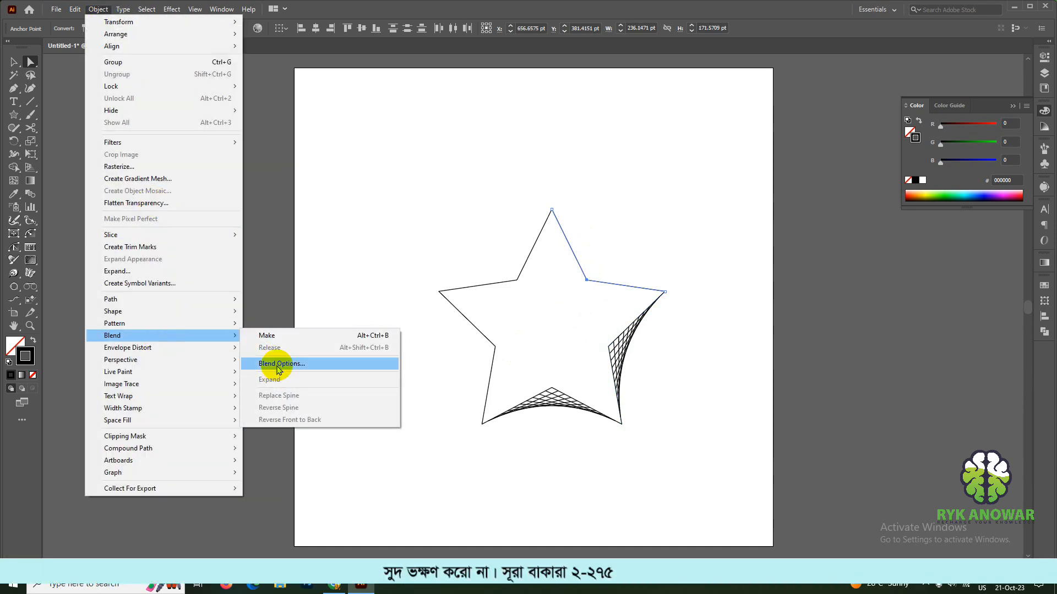
left_click(265, 336)
- Select the two edges of the star's upper-left notch and blend them
left_click_drag(482, 256, 539, 297)
left_click(99, 10)
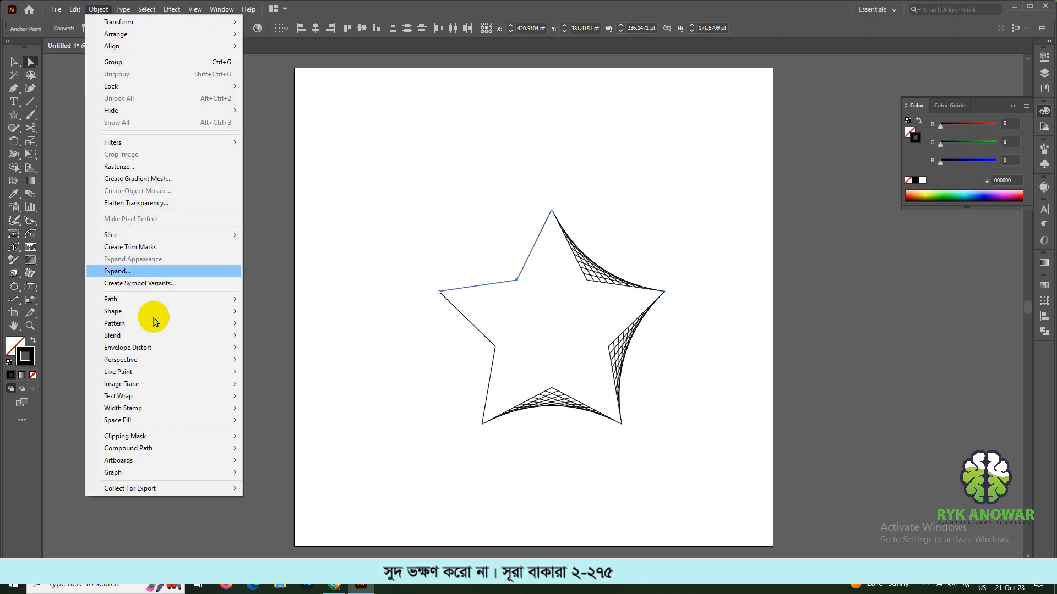
mouse_move(176, 337)
left_click(268, 335)
- Select the two edges of the star's lower-left notch and blend them
left_click_drag(472, 332, 521, 350)
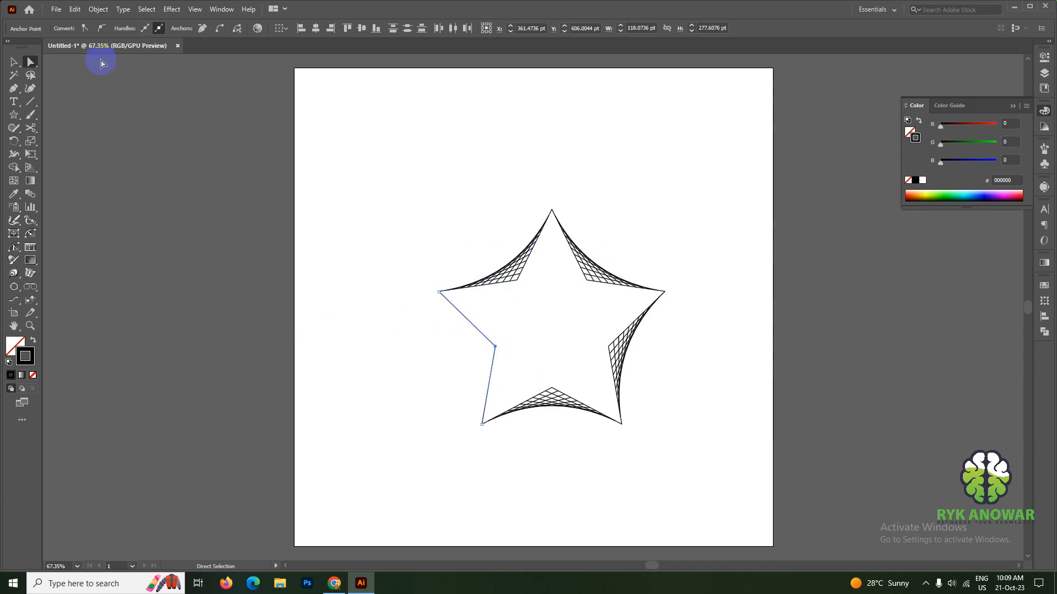
left_click(105, 11)
mouse_move(171, 337)
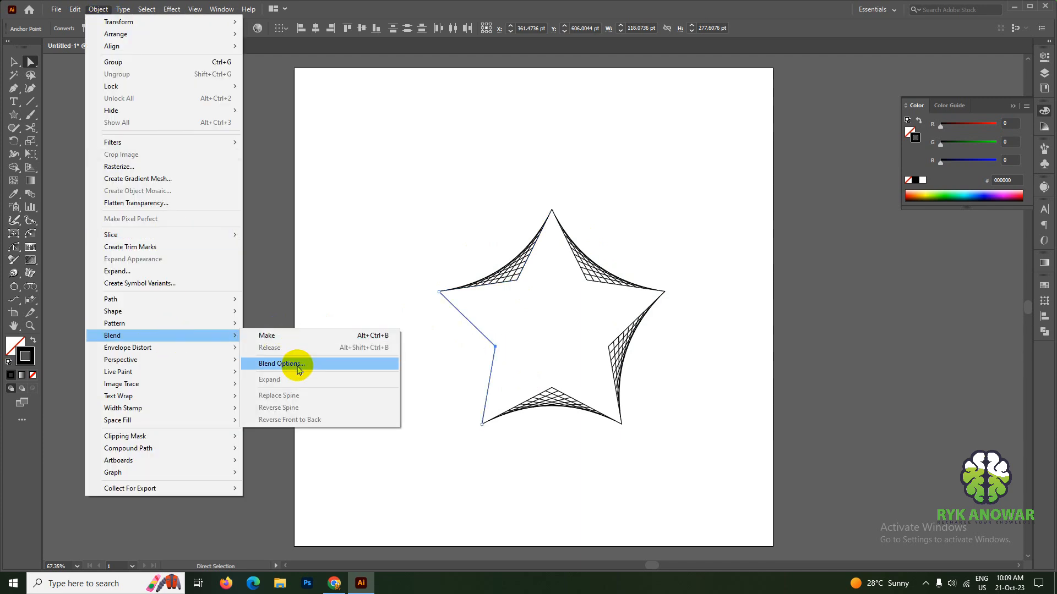
left_click(296, 333)
- Try moving the blended bottom notch away from the star, and undo the move
left_click(14, 62)
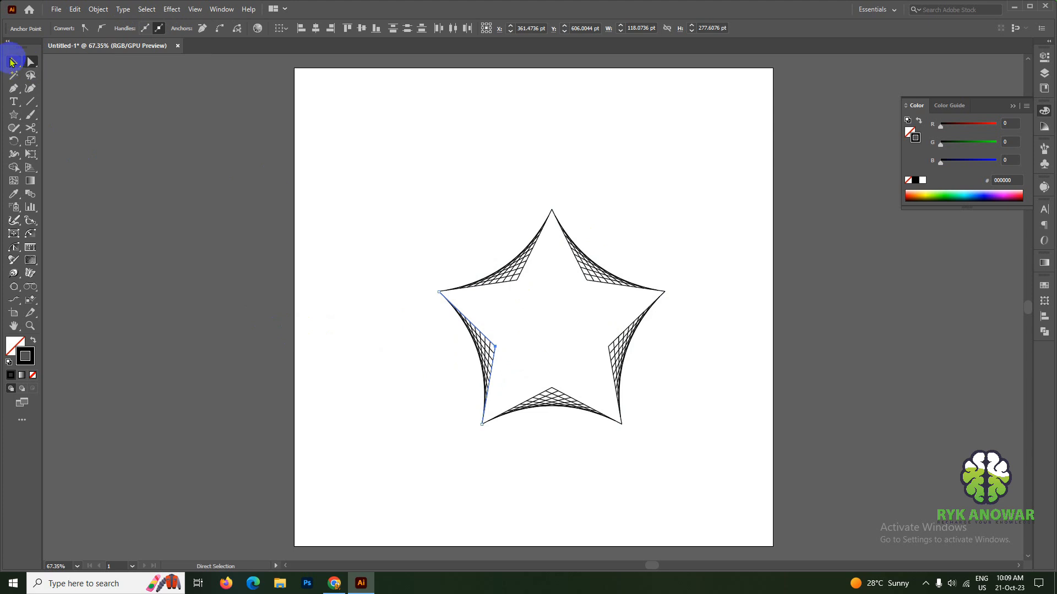
left_click(633, 447)
left_click_drag(555, 396, 738, 432)
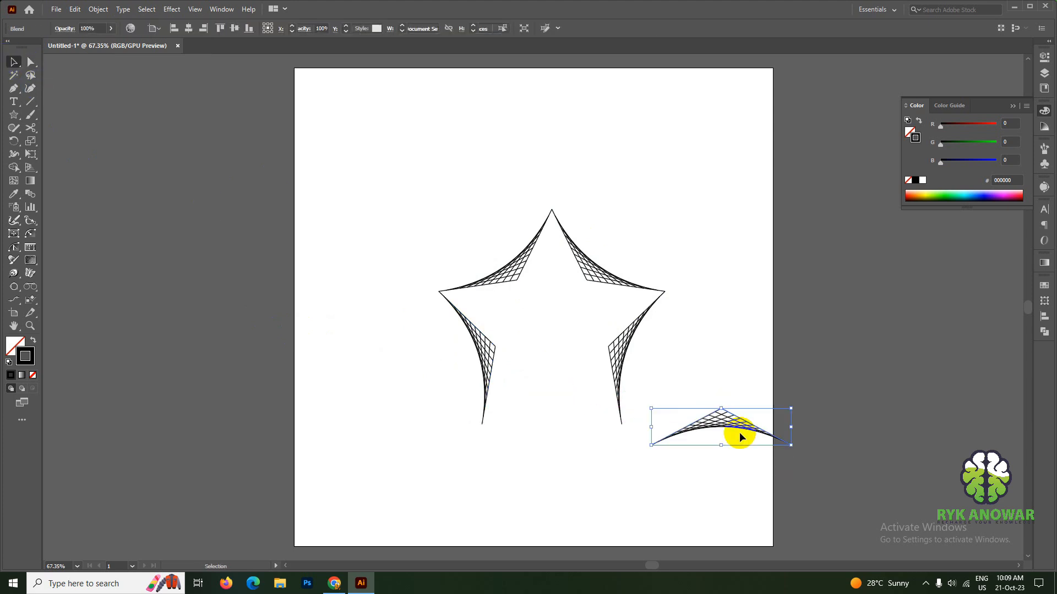
key("ctrl+z")
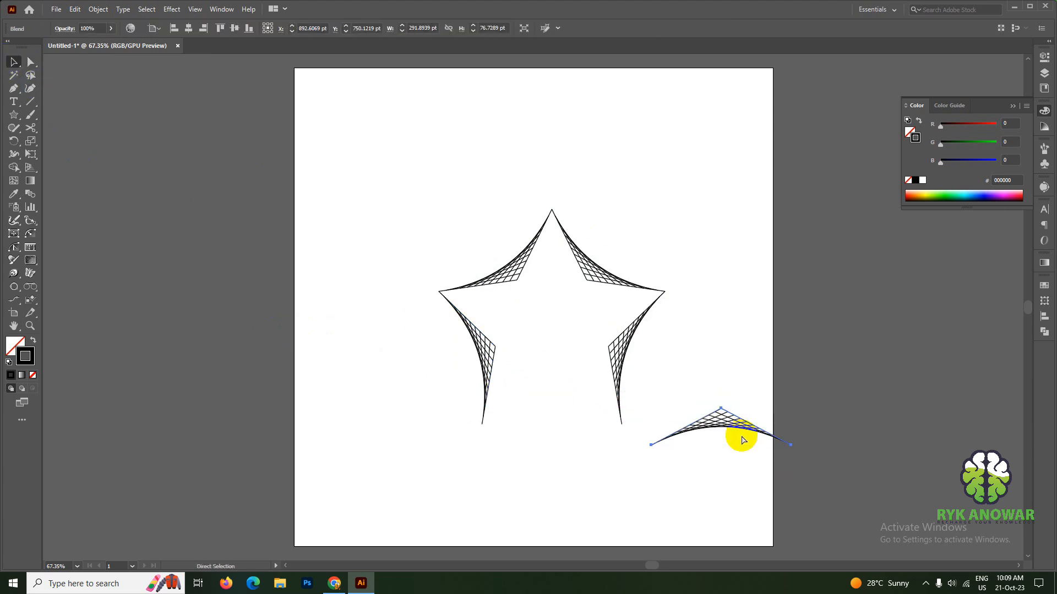
- Select the whole blended star and move it off the artboard to the right, leaving it deselected
left_click(353, 181)
left_click_drag(353, 180, 353, 180)
left_click_drag(502, 277, 913, 288)
left_click(431, 348)
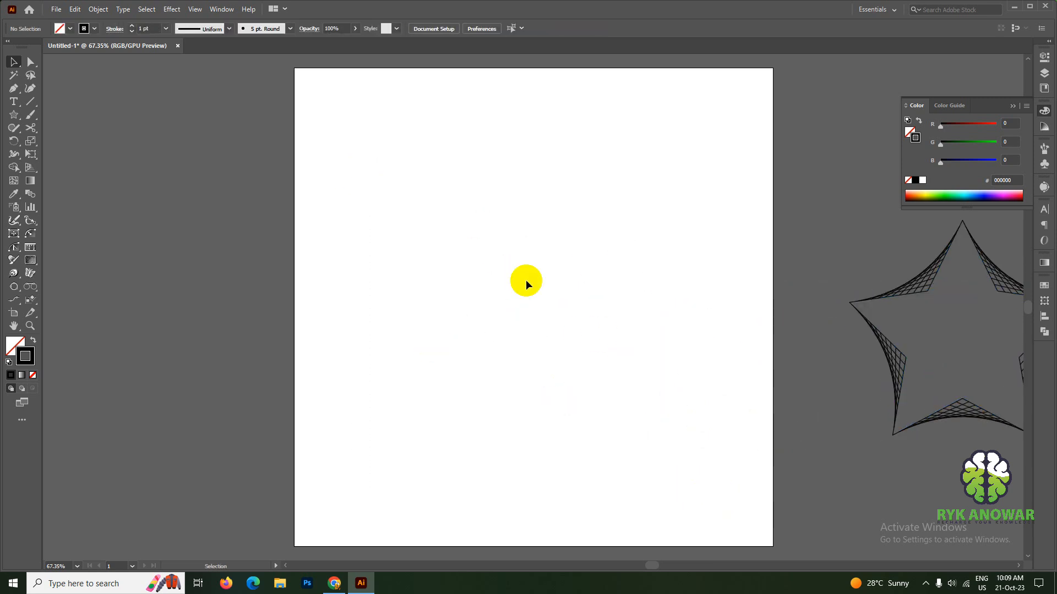
- Draw a circle about 293 pt in diameter and duplicate it horizontally so that the two circles overlap
left_click_drag(12, 118, 55, 140)
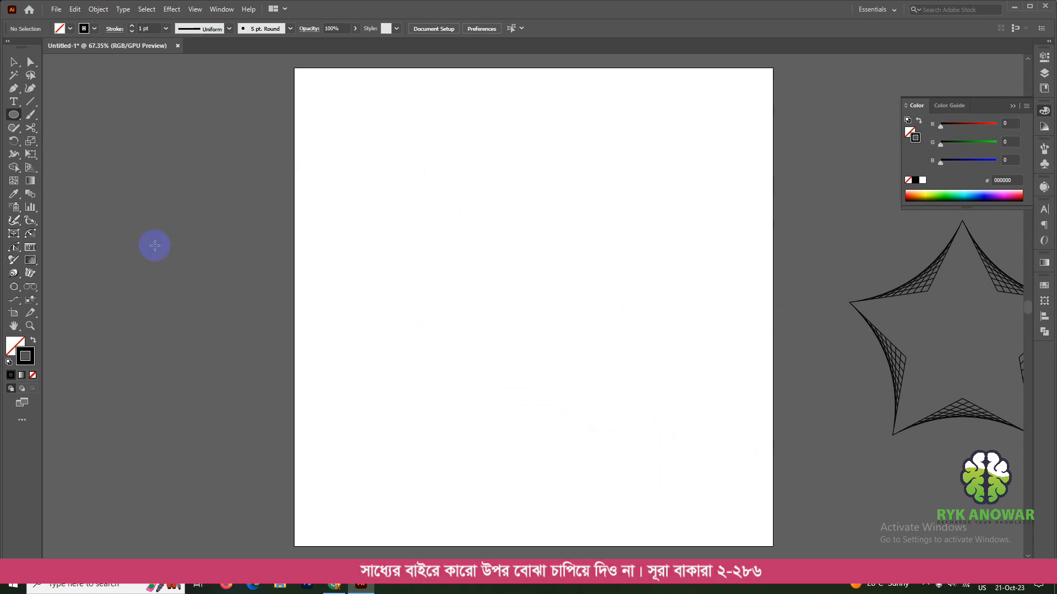
left_click_drag(423, 195, 545, 334)
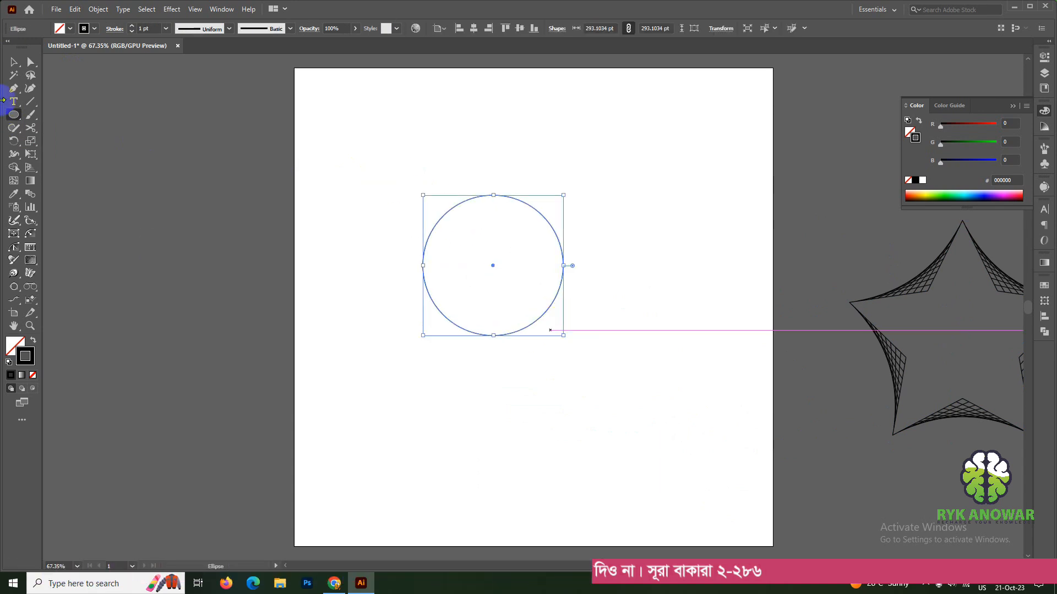
key("v")
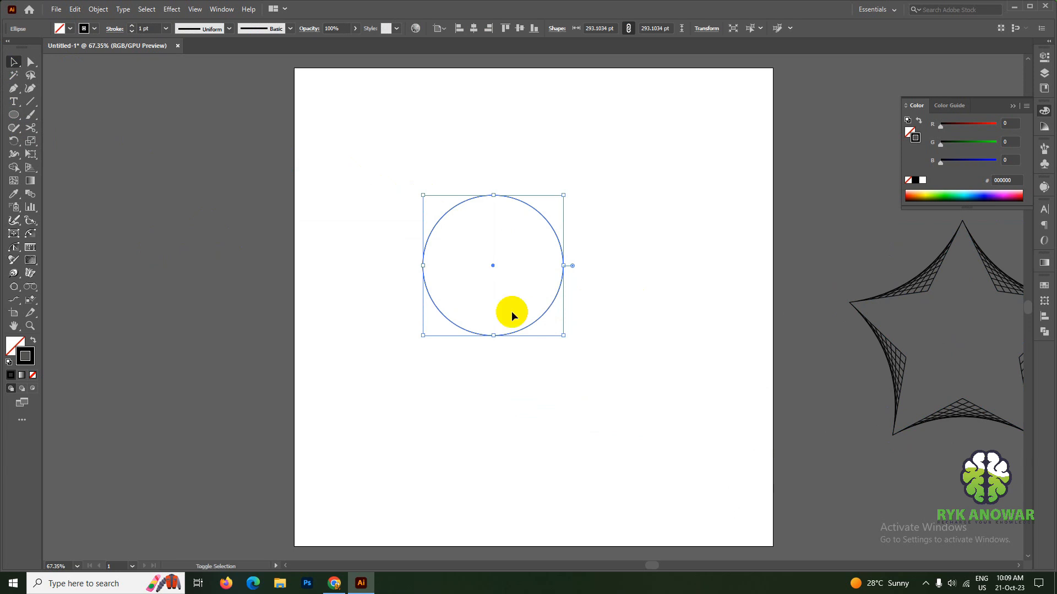
left_click_drag(544, 318, 644, 318)
- Intersect the two overlapping circles into a single lens-shaped petal and move it down toward the artboard's centre
left_click(541, 316, "shift")
left_click(1046, 333)
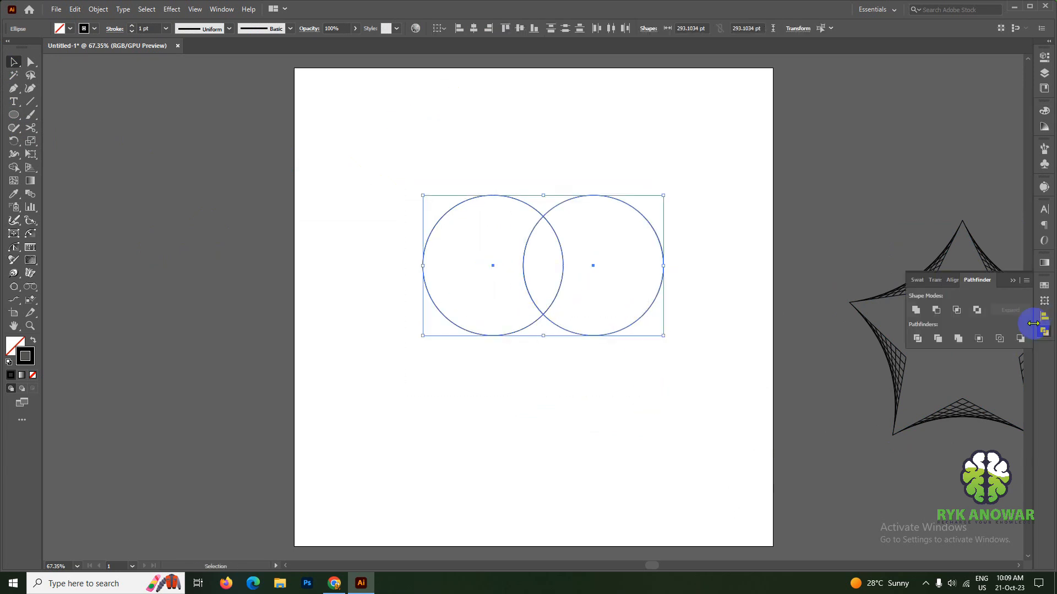
left_click(958, 311)
left_click_drag(543, 313, 492, 405)
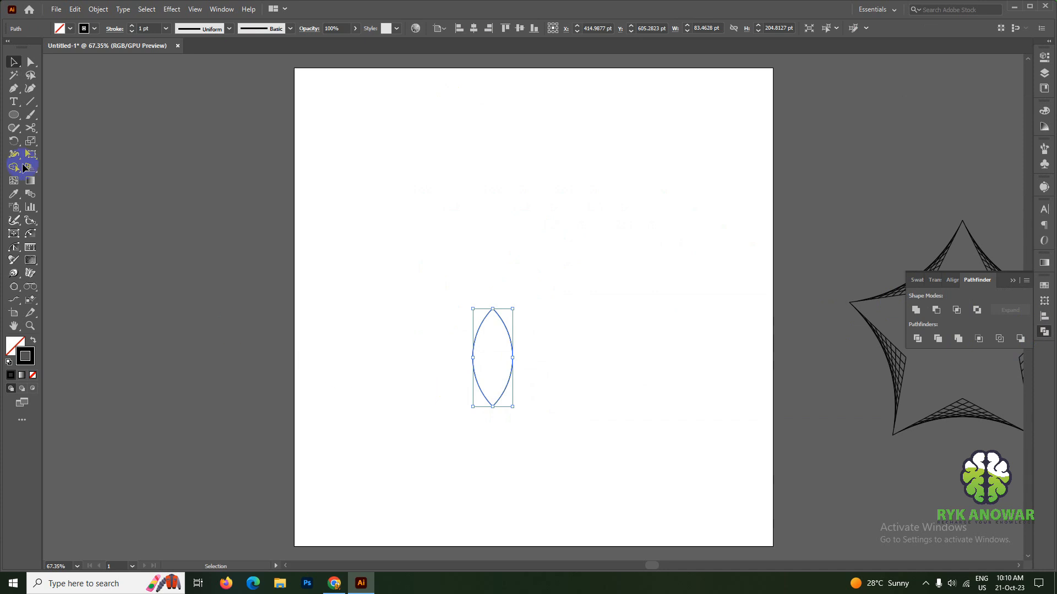
- Cut the petal outline with the Scissors tool at its upper and lower tips, separating it into two arcs
left_click(31, 127)
left_click_drag(32, 126, 59, 142)
left_click(494, 308)
left_click(492, 406)
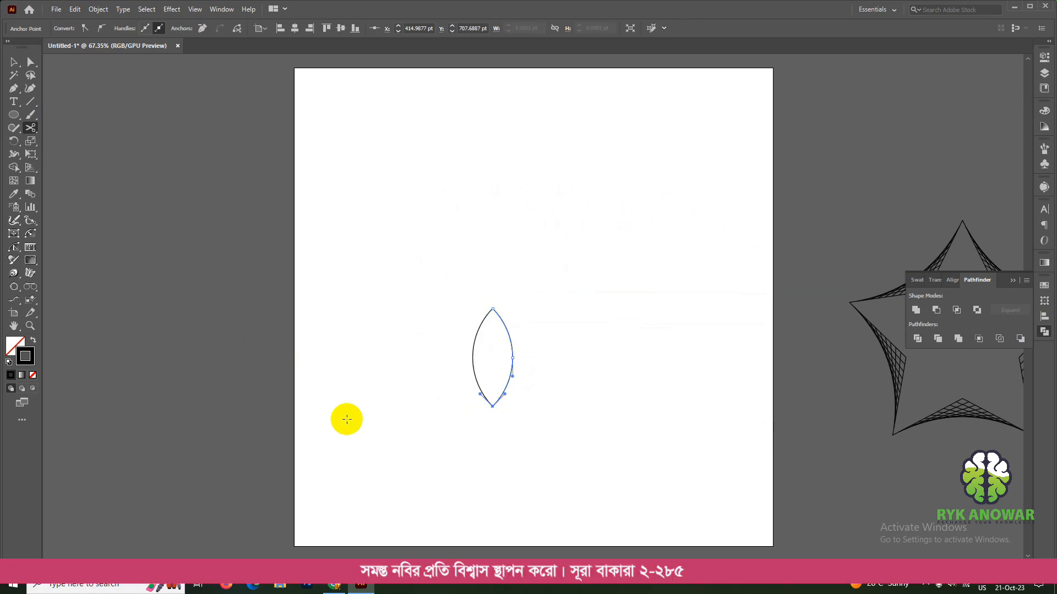
left_click(13, 61)
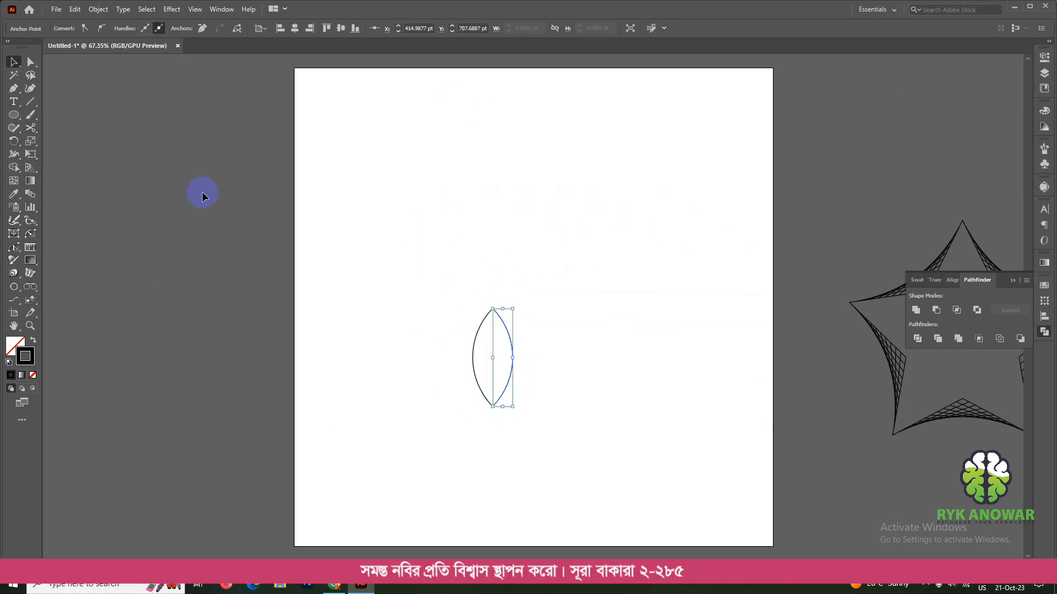
- Draw a closed curved leaf outline with the Pen tool above and to the right of the petal
left_click(499, 446)
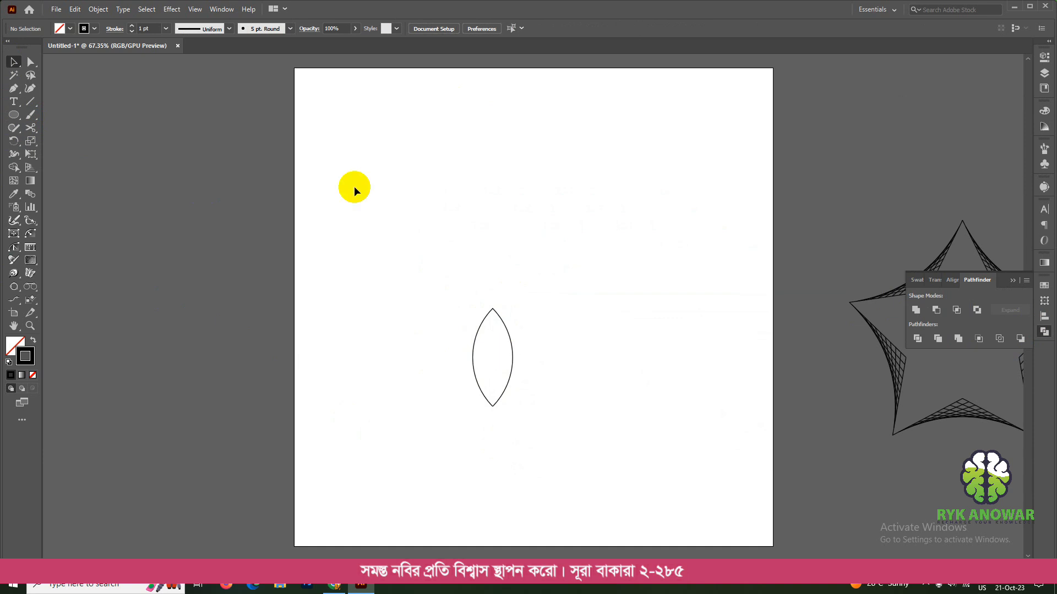
left_click(14, 88)
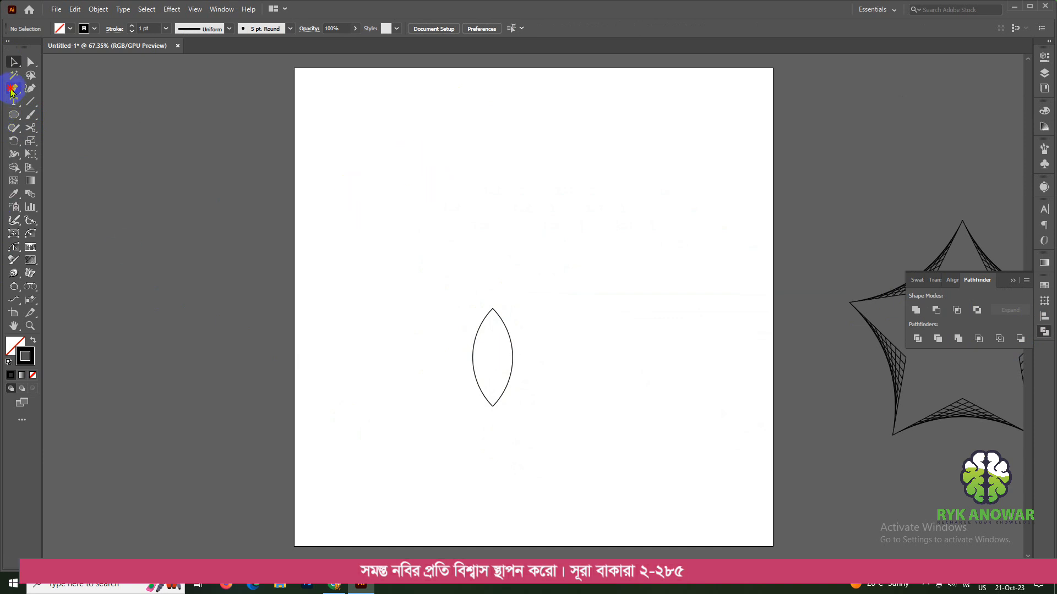
left_click(627, 127)
left_click(630, 193)
left_click_drag(649, 216, 659, 223)
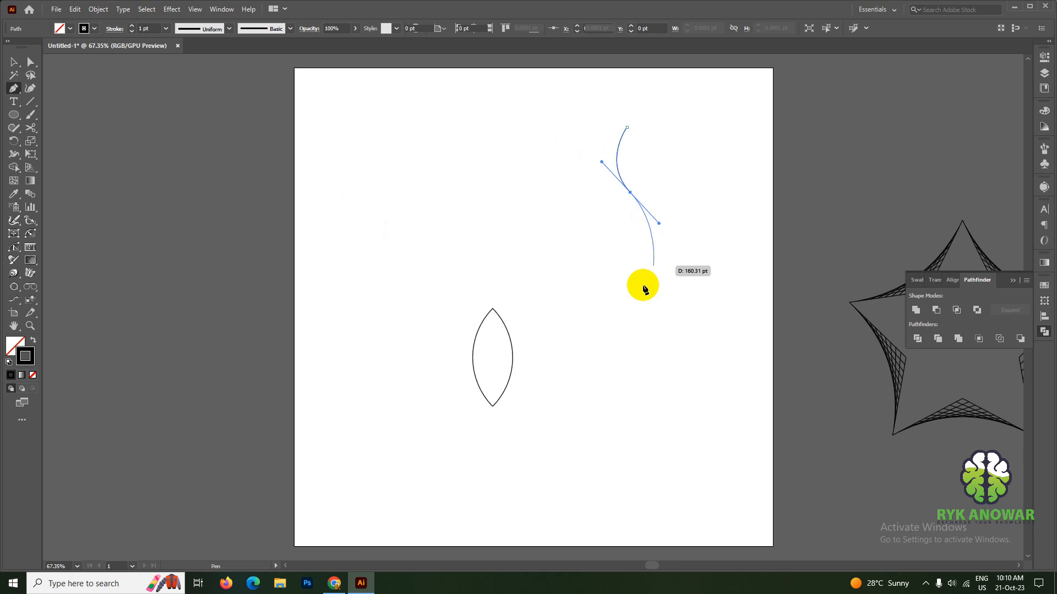
left_click(617, 296)
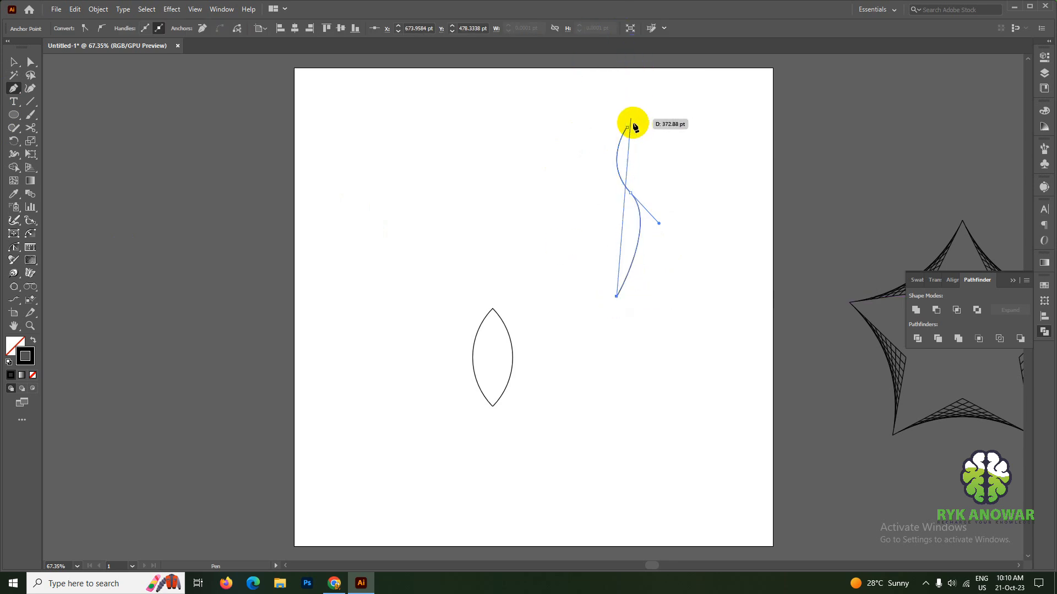
left_click_drag(628, 127, 723, 222)
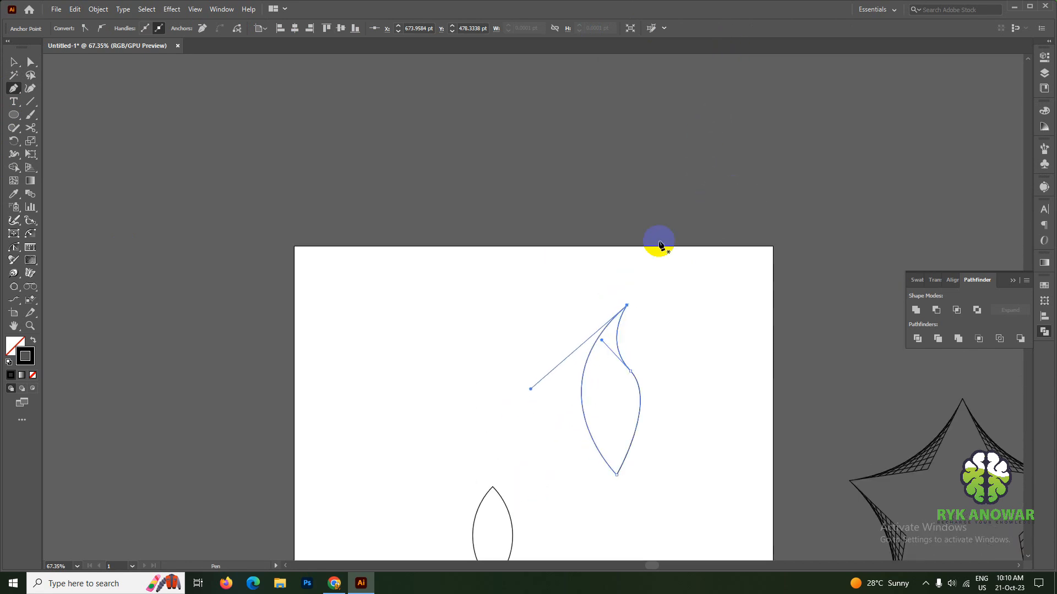
- Soften the bend in the leaf's right edge by adjusting the direction handle of its middle anchor point
left_click(30, 62)
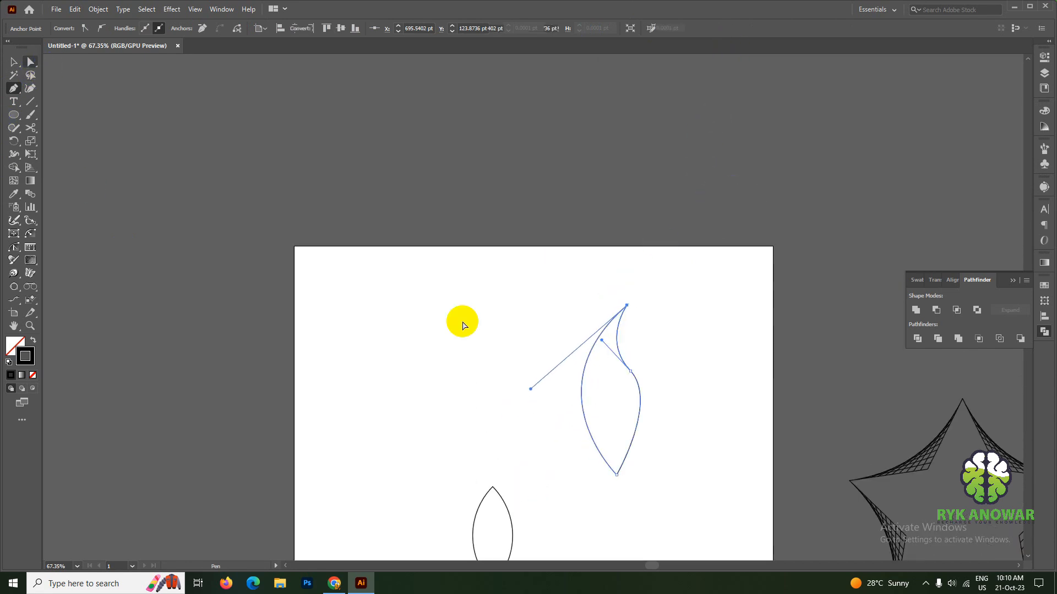
left_click(630, 371)
left_click_drag(631, 371, 619, 336)
left_click(482, 423)
scroll(551, 323, "down", 5)
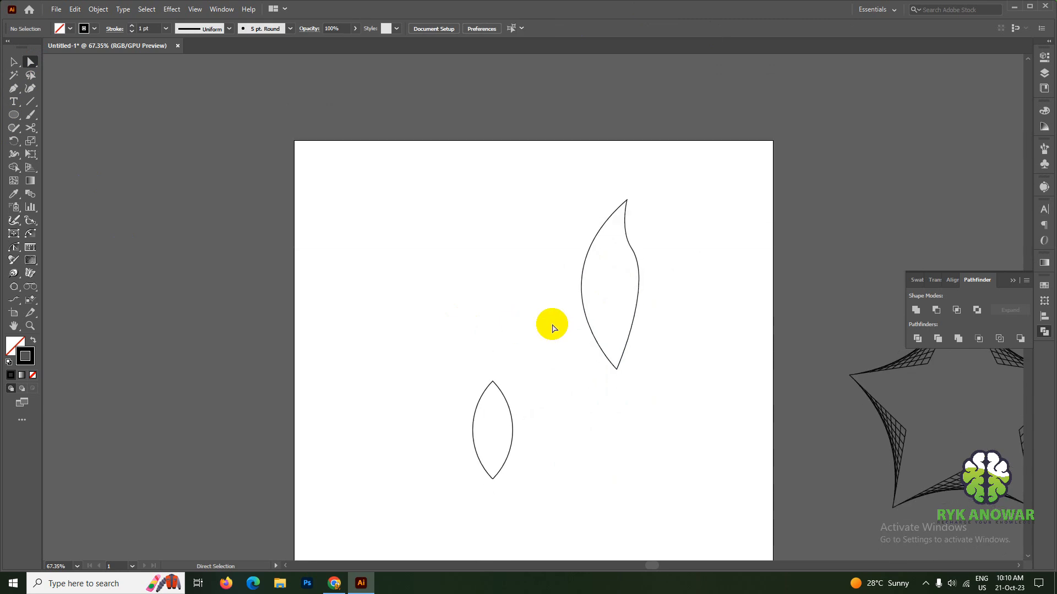
- Select the upper end points of the petal's two arcs and make a blend between the arcs
left_click(10, 62)
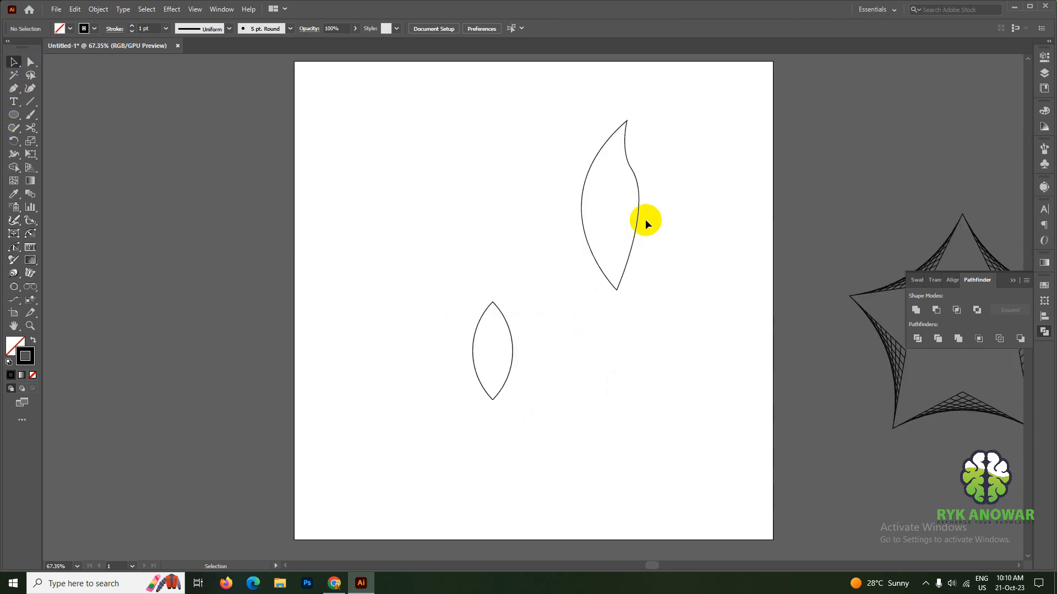
left_click(637, 222)
left_click(511, 367)
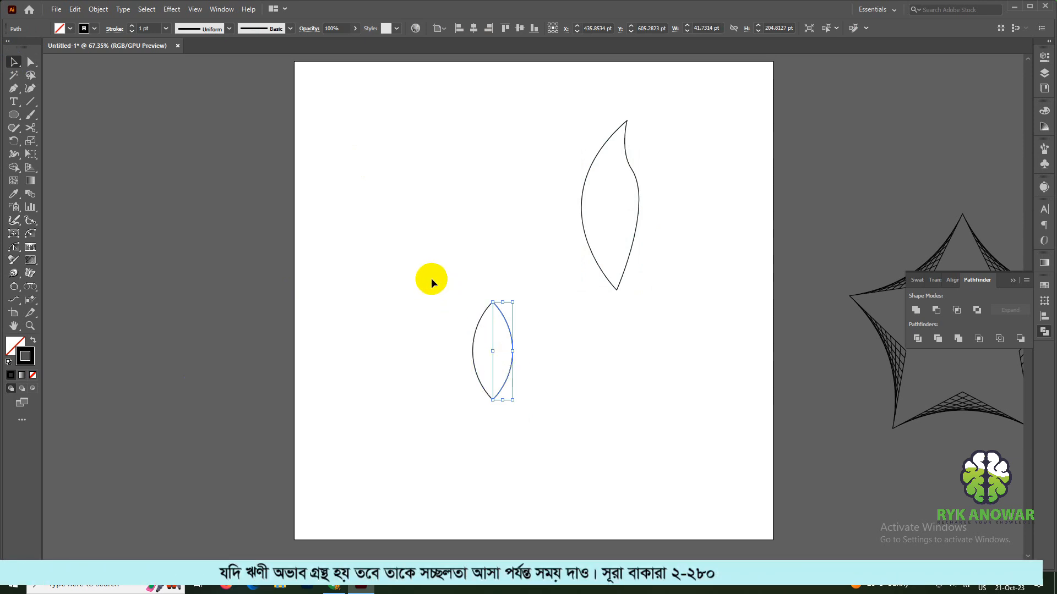
left_click(493, 280)
left_click(30, 62)
left_click_drag(475, 263, 504, 328)
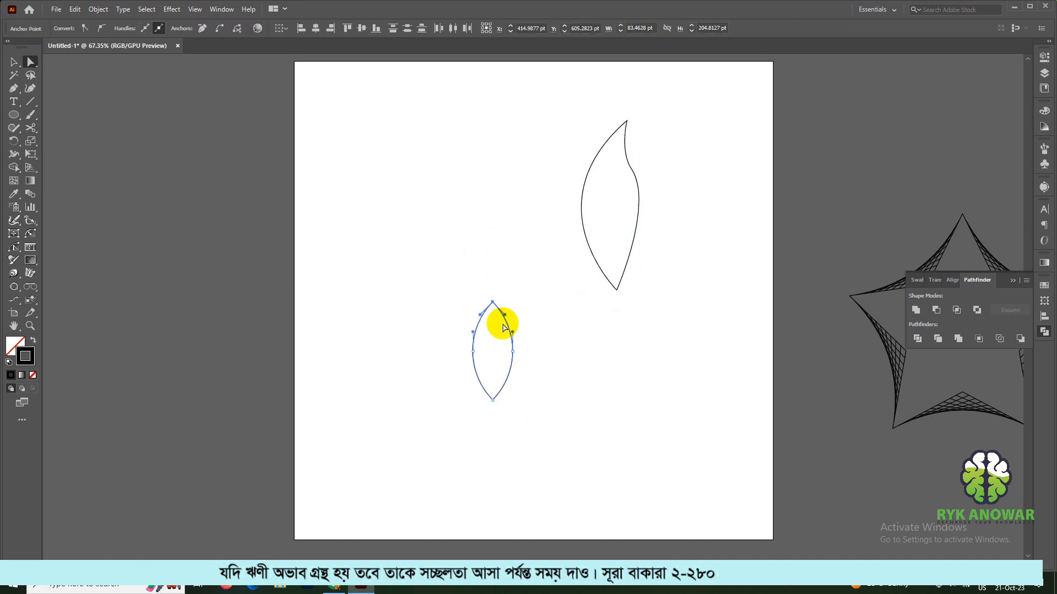
left_click(94, 12)
mouse_move(218, 336)
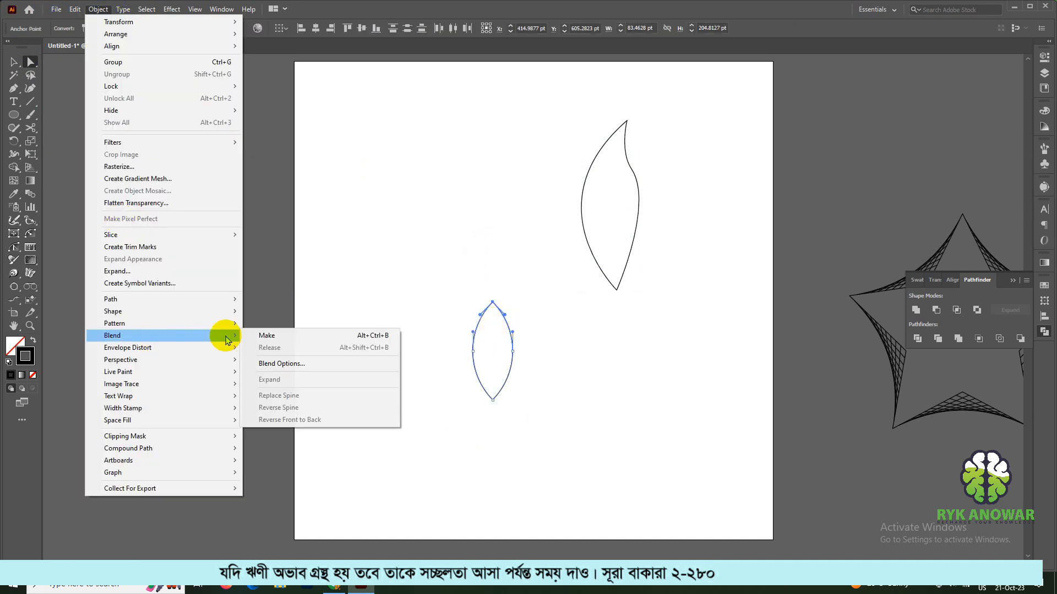
left_click(265, 337)
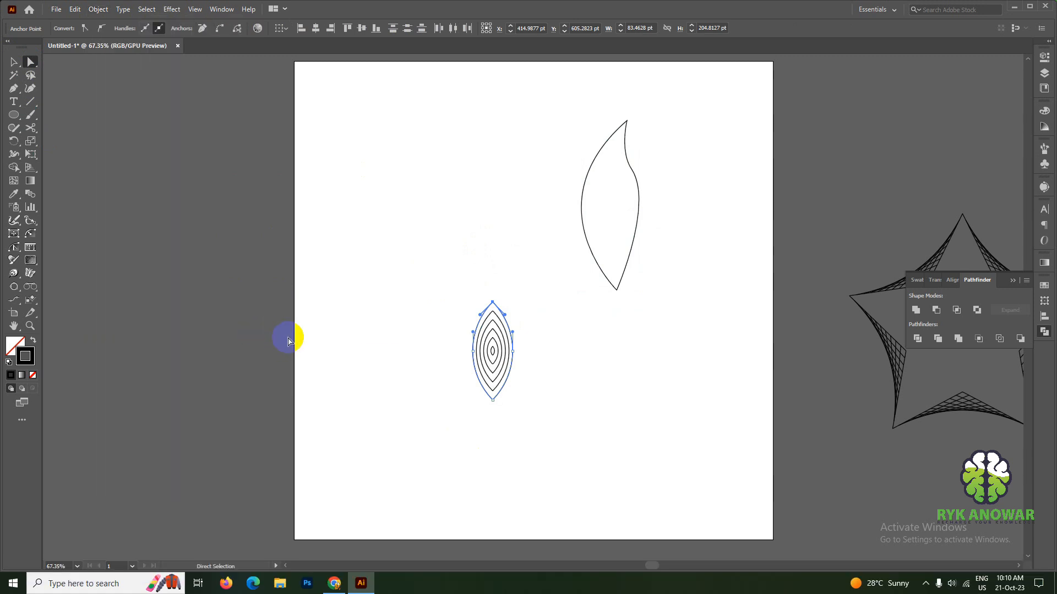
- Cut the leaf outline with the Scissors tool at its upper and lower tips, leaving the pieces deselected
left_click(31, 127)
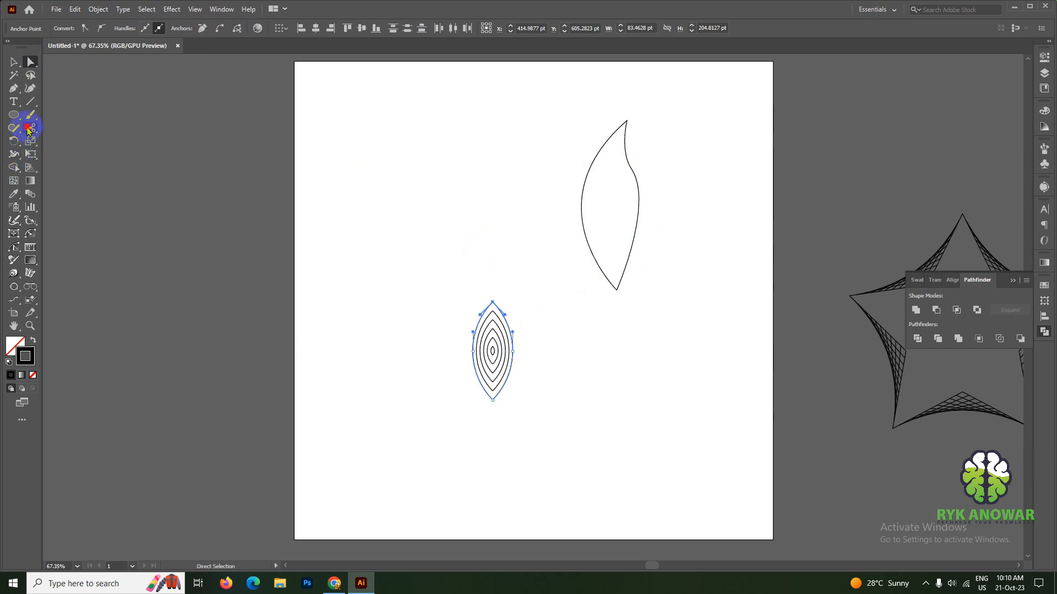
left_click(623, 121)
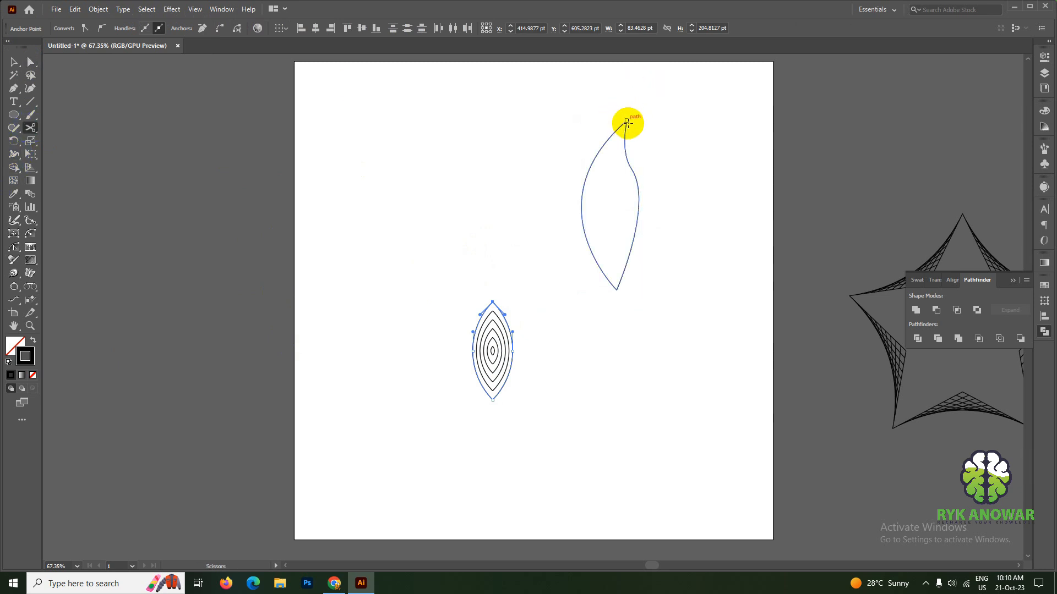
left_click(617, 289)
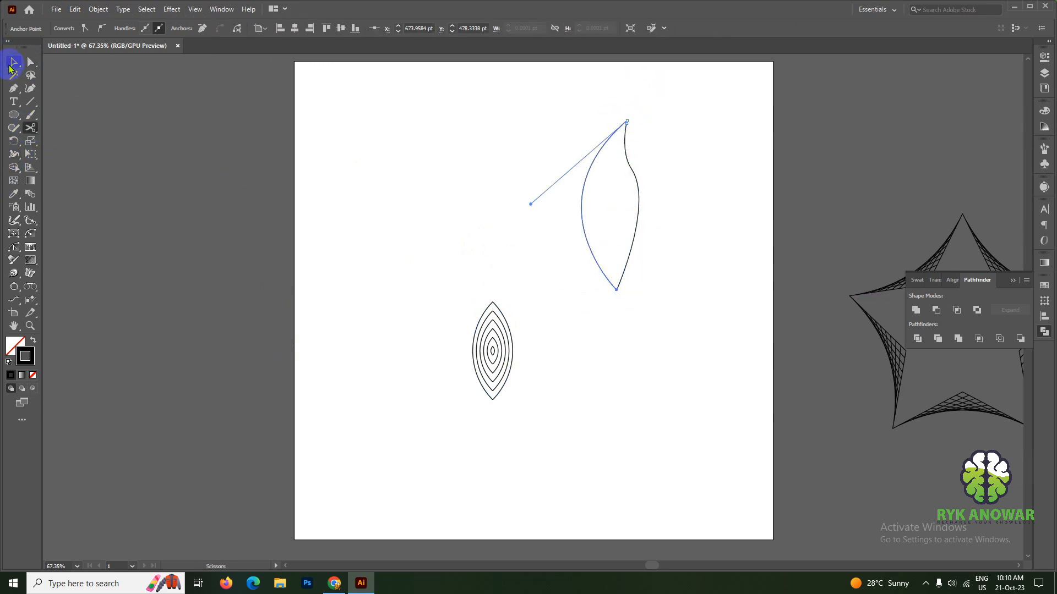
left_click(14, 63)
left_click(435, 84)
- Select the end points at the leaf's upper tip, make a blend between its two edges and deselect it
left_click(32, 62)
left_click_drag(615, 83, 666, 147)
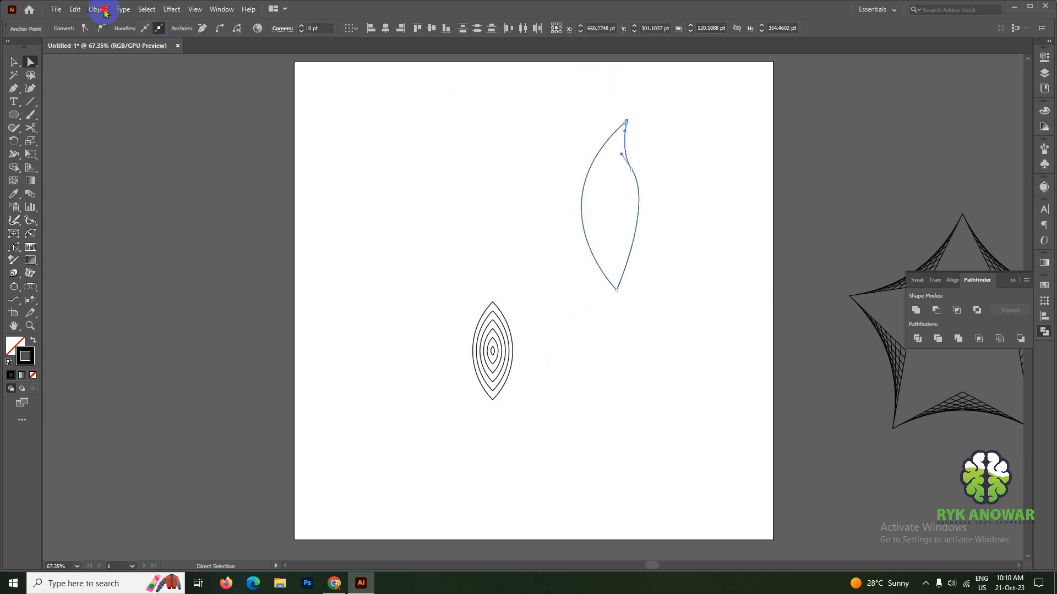
left_click(104, 11)
mouse_move(147, 335)
left_click(267, 343)
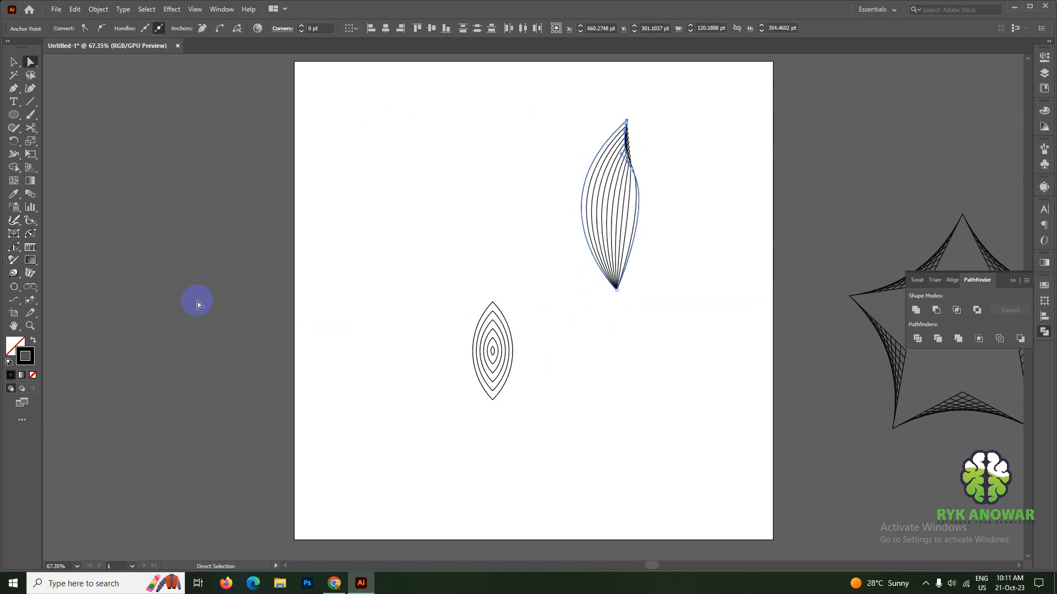
left_click(12, 65)
left_click(417, 203)
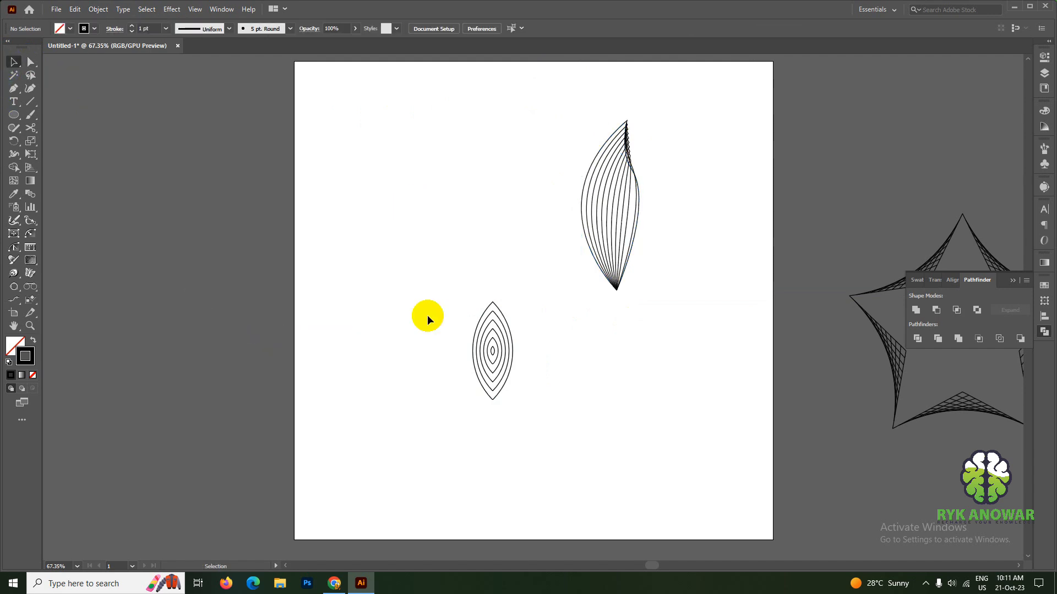
left_click_drag(515, 355, 559, 344)
left_click(615, 209)
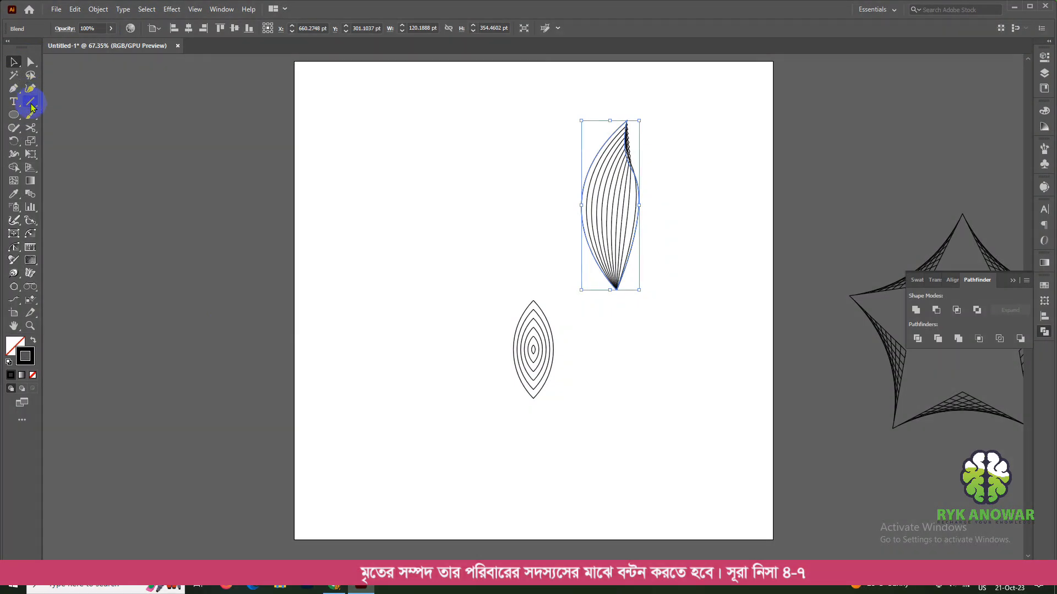
left_click(14, 89)
left_click(630, 168)
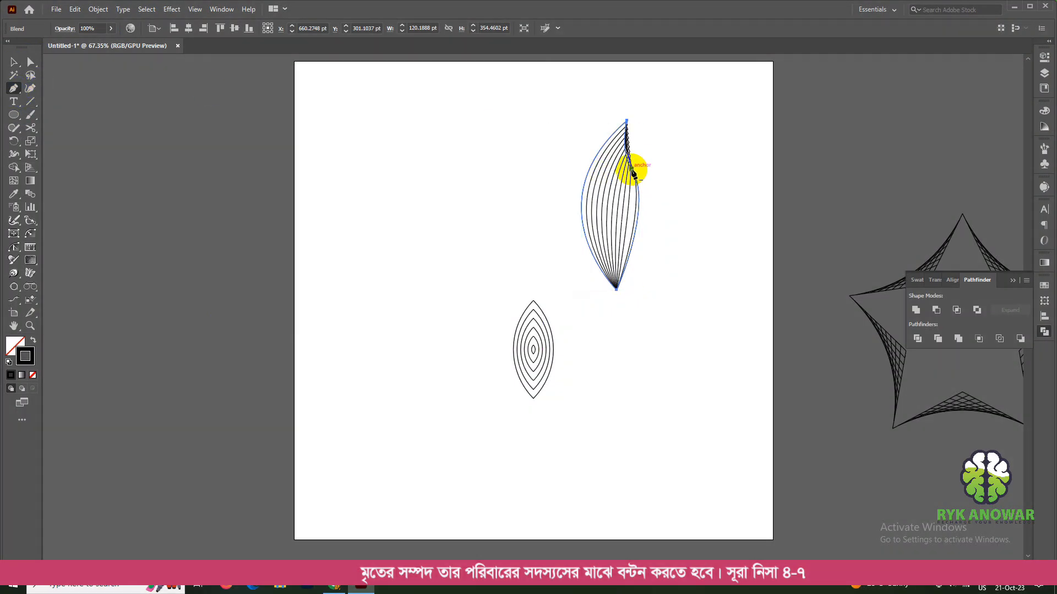
key("ctrl+z")
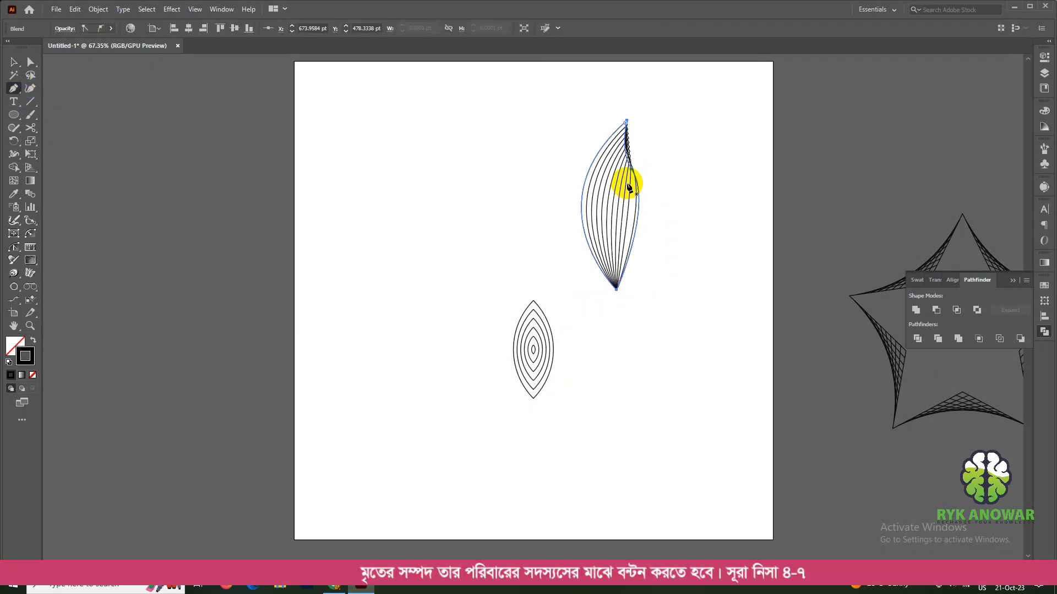
- Reshape the blended leaf's right edge into an outward bulge using the middle anchor point's handles, leaving it deselected
left_click(30, 62)
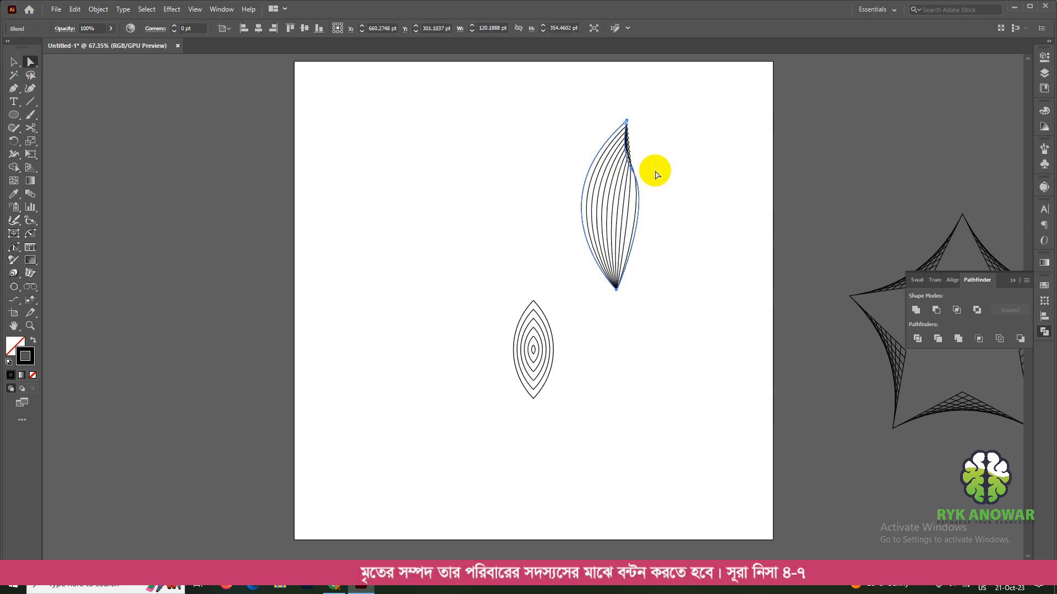
left_click(631, 168)
left_click_drag(622, 156, 629, 151)
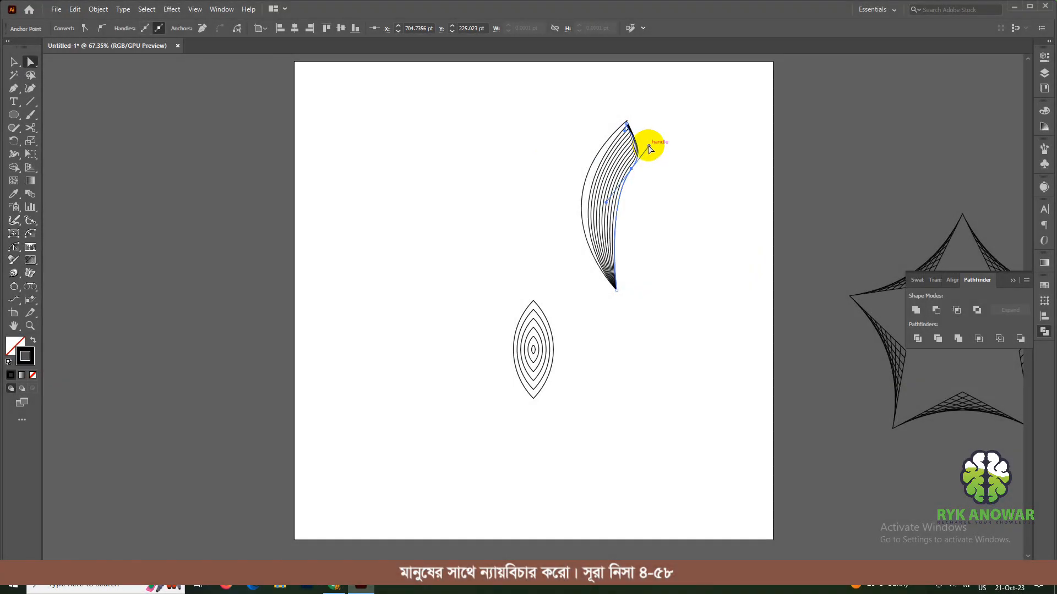
left_click_drag(649, 149, 655, 188)
left_click(14, 61)
left_click(301, 159)
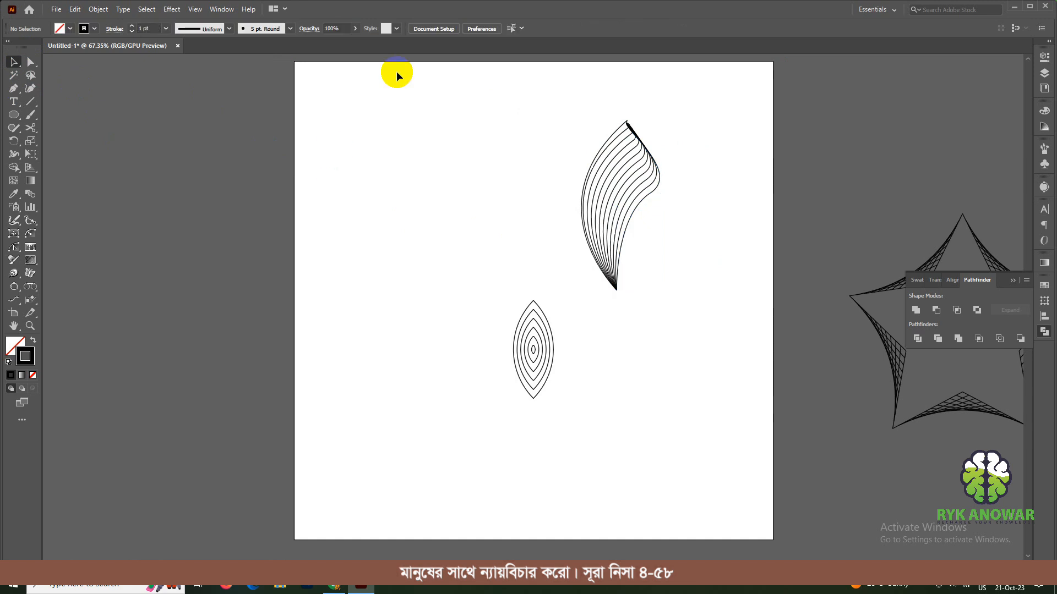
- Move the blended petal toward the artboard's right edge, below the leaf, and deselect it
left_click_drag(431, 323, 665, 473)
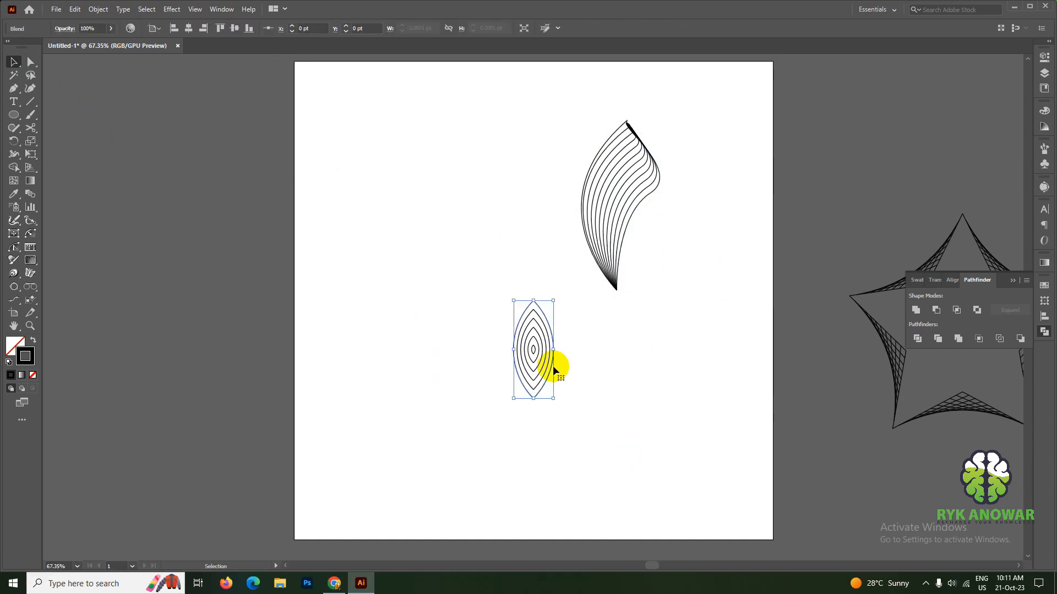
left_click_drag(540, 354, 769, 324)
left_click_drag(509, 206, 498, 197)
- Isolate the leaf blend and select the curve forming its right edge
left_click(604, 149)
left_click(611, 145)
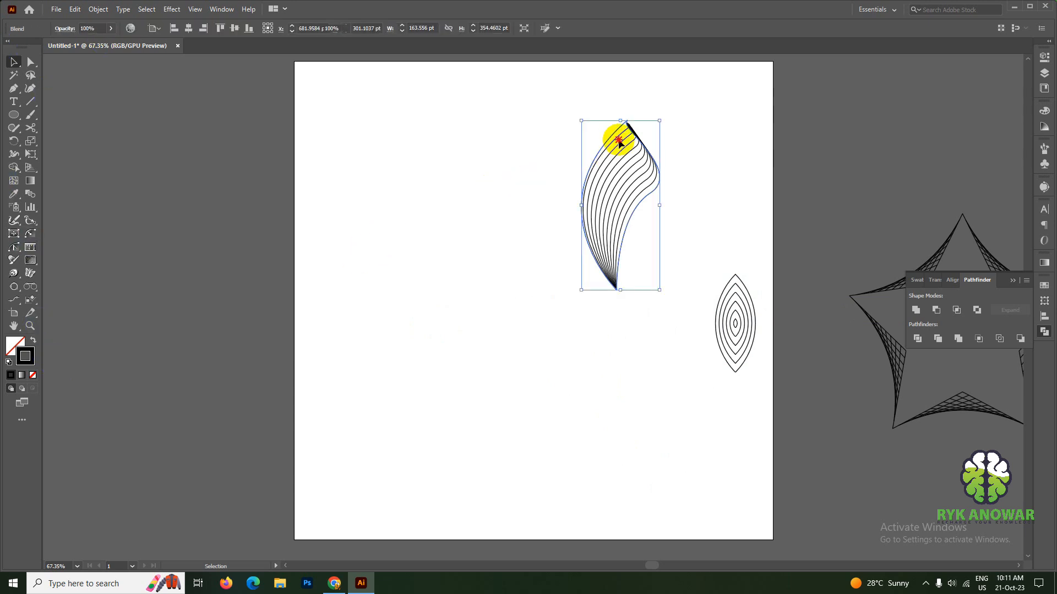
left_click(620, 133)
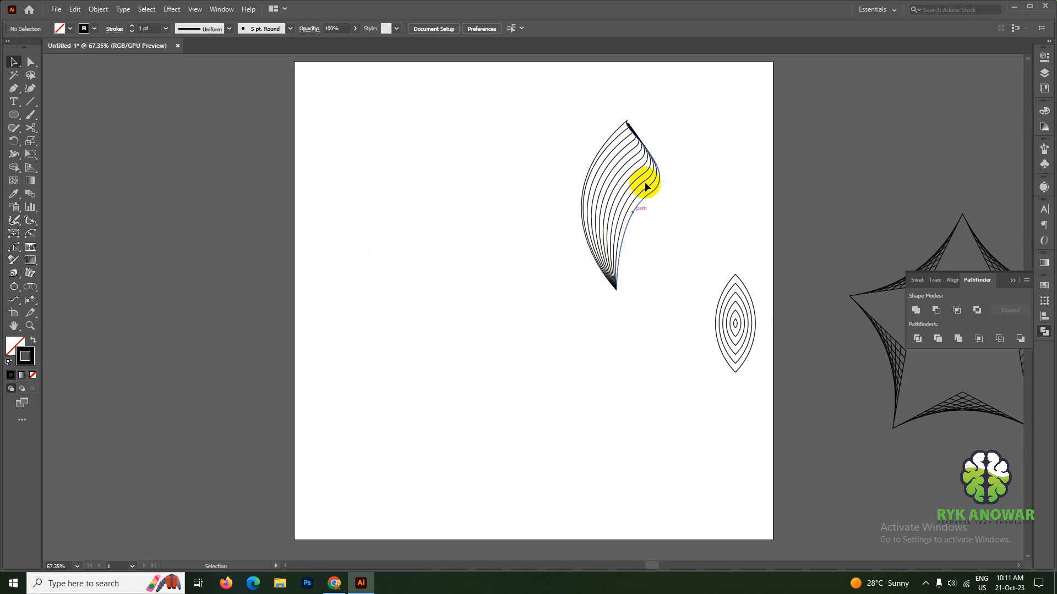
double_click(659, 185)
left_click(659, 184)
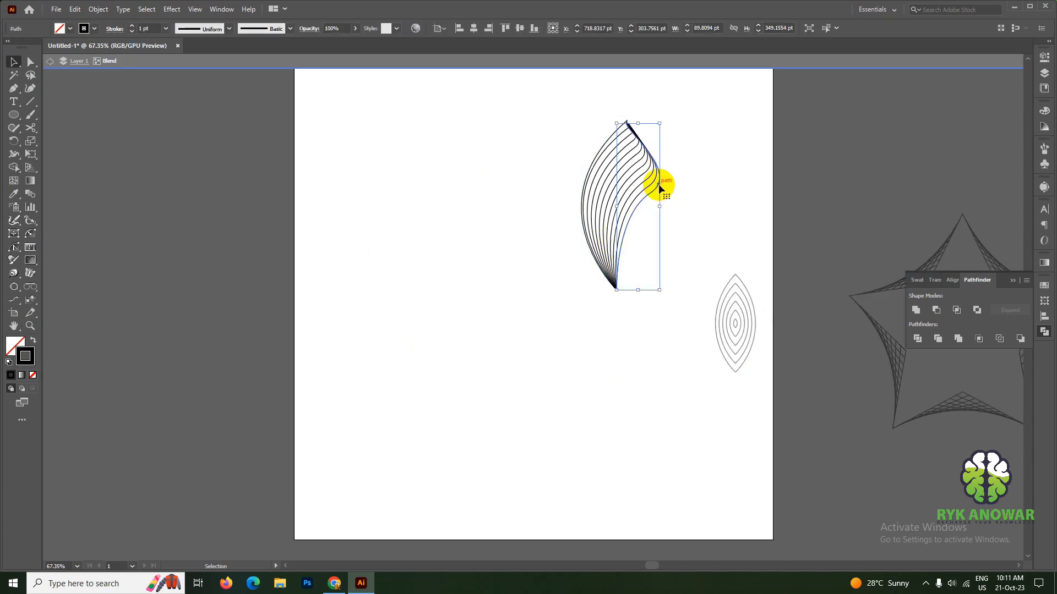
- Give the leaf's right-edge curve a width profile tapered at both ends and a 5 pt stroke
left_click(290, 27)
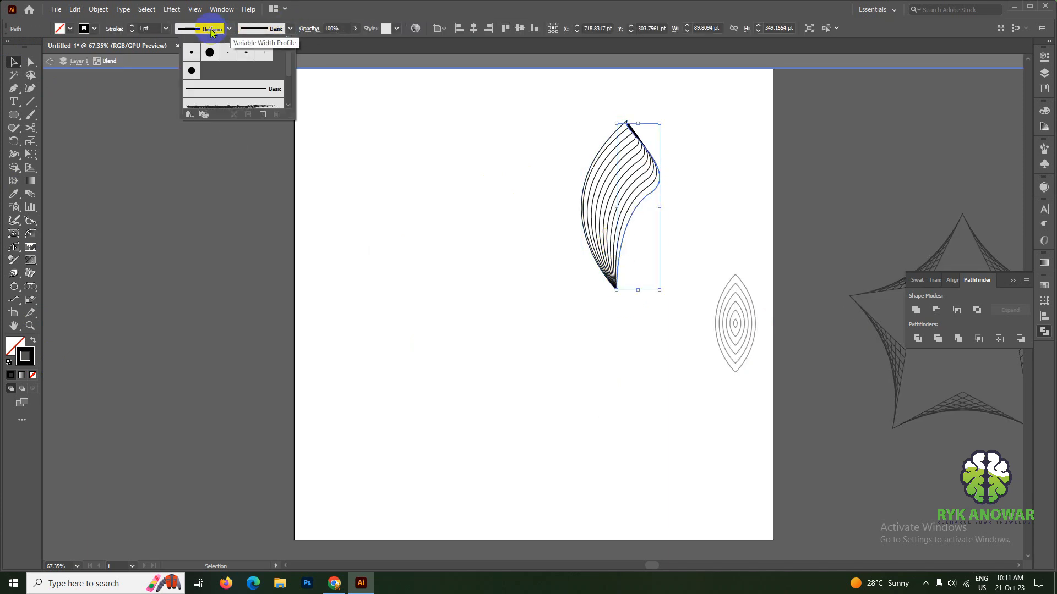
left_click(228, 31)
left_click(190, 69)
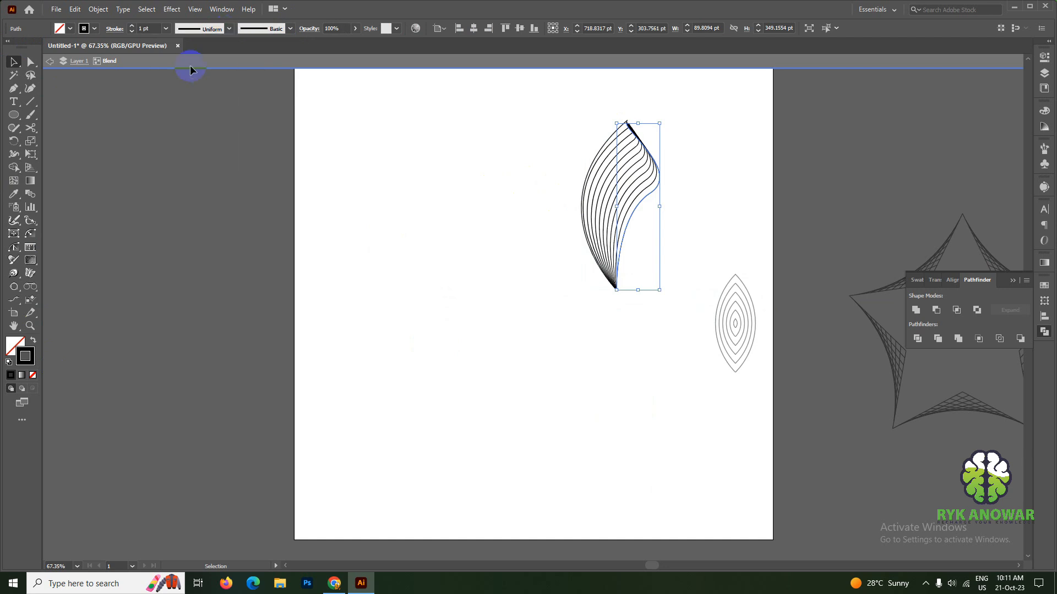
left_click(133, 26)
left_click(132, 26)
left_click(132, 26)
left_click(132, 26)
- Switch the curve to the triangular width profile, flip it along the path, and leave isolation with nothing selected
left_click(228, 28)
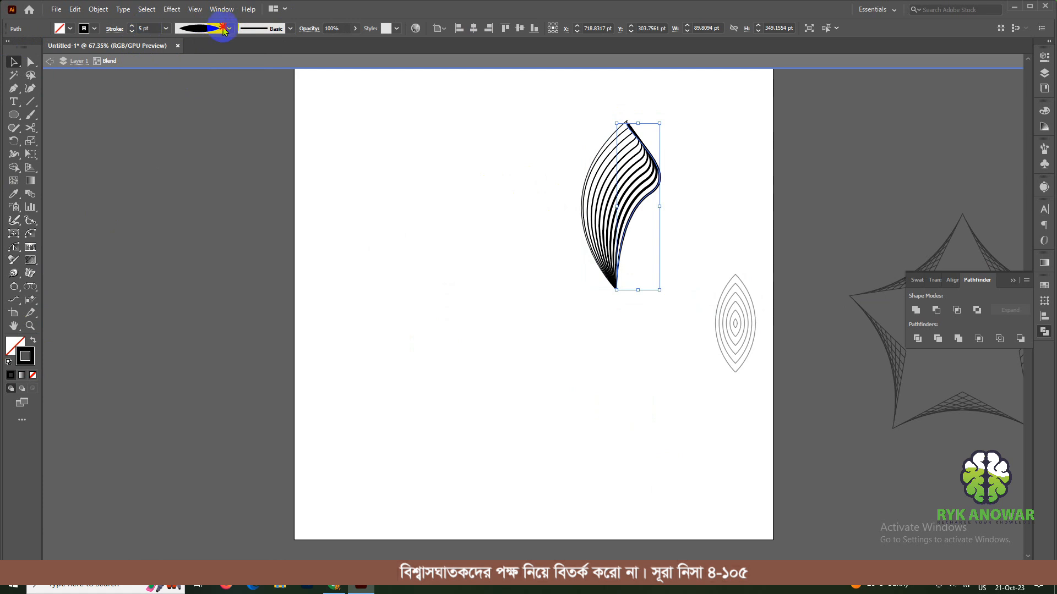
left_click(186, 116)
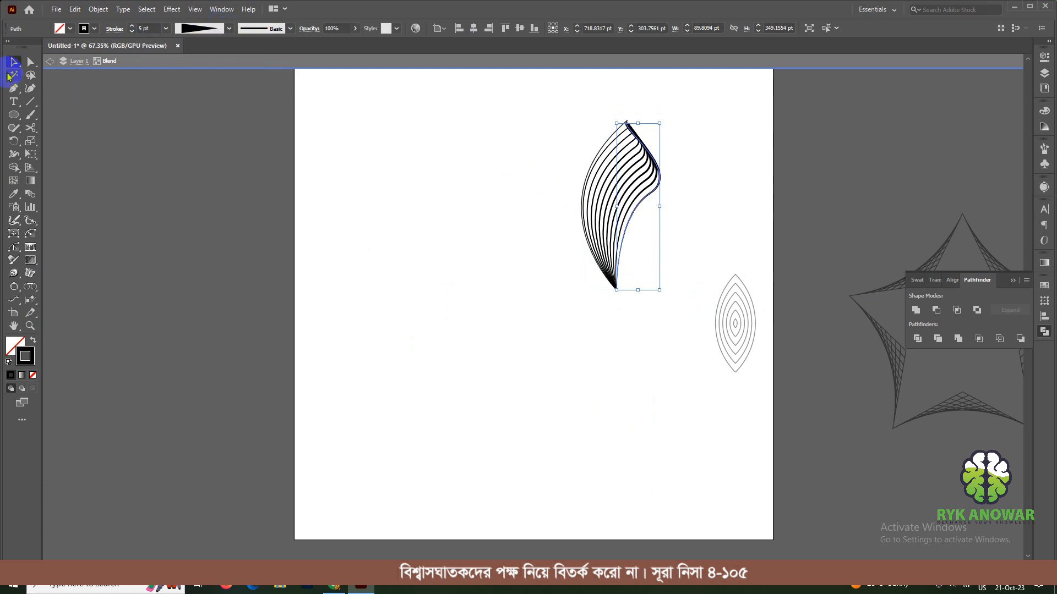
left_click(117, 29)
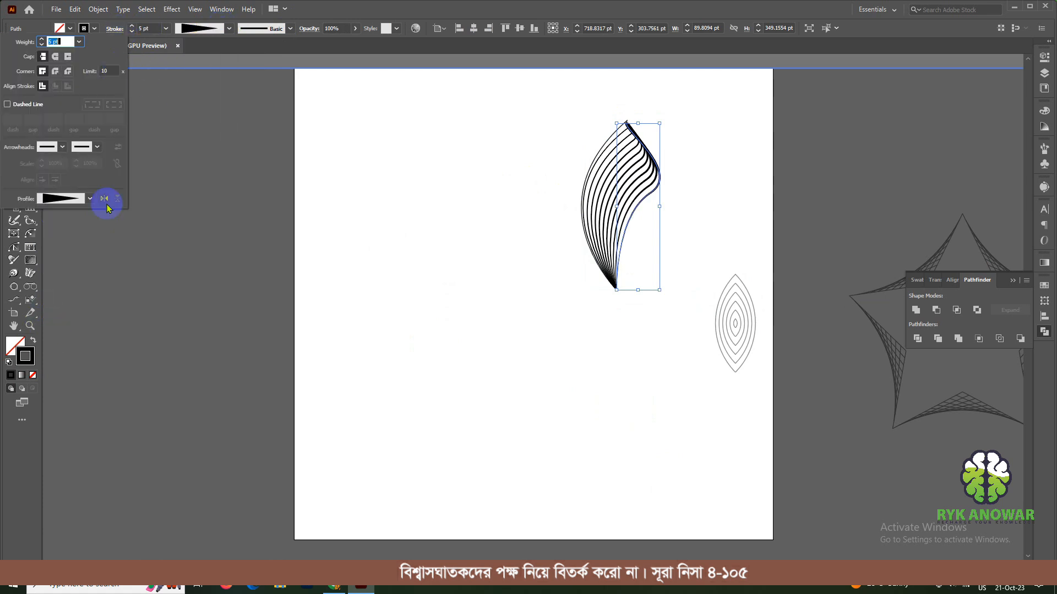
left_click(115, 202)
left_click(397, 208)
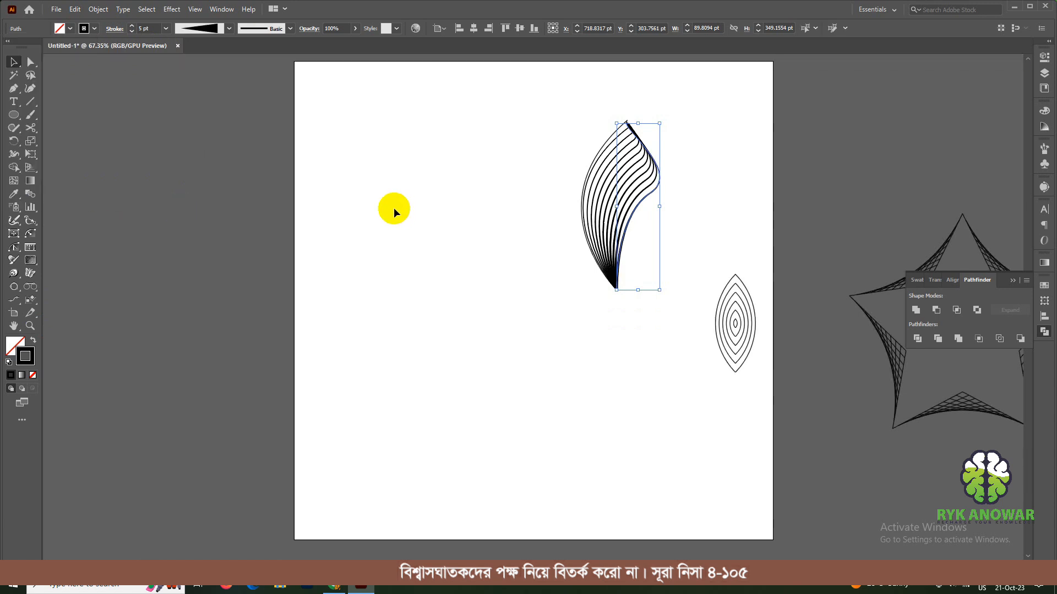
left_click(402, 220)
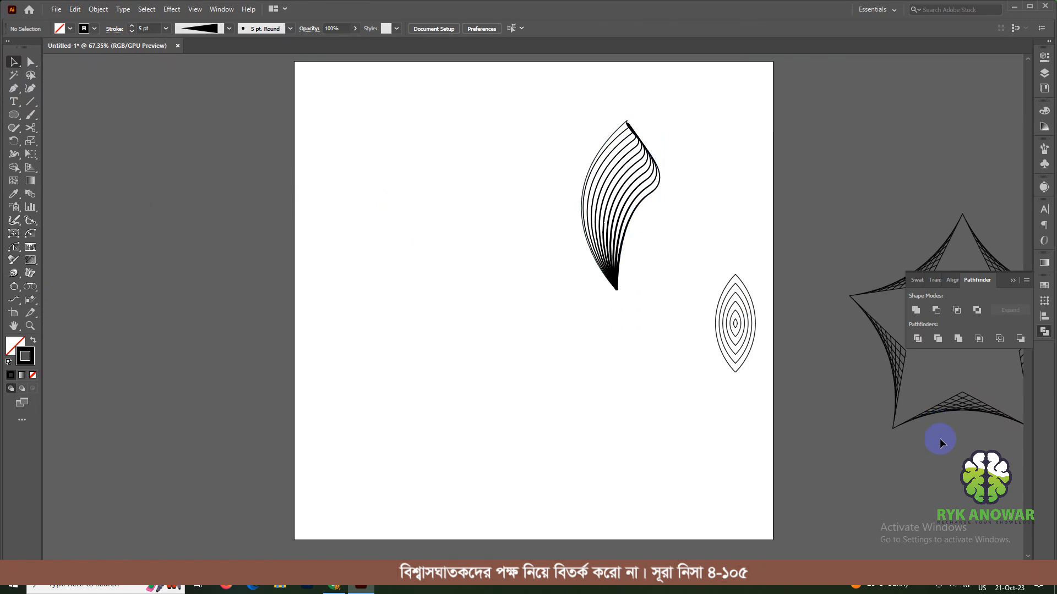
- Draw an ellipse about 299 by 284 pt on the artboard's left half and start a Rise warp effect on it
left_click_drag(14, 122, 49, 138)
left_click_drag(471, 329, 488, 333)
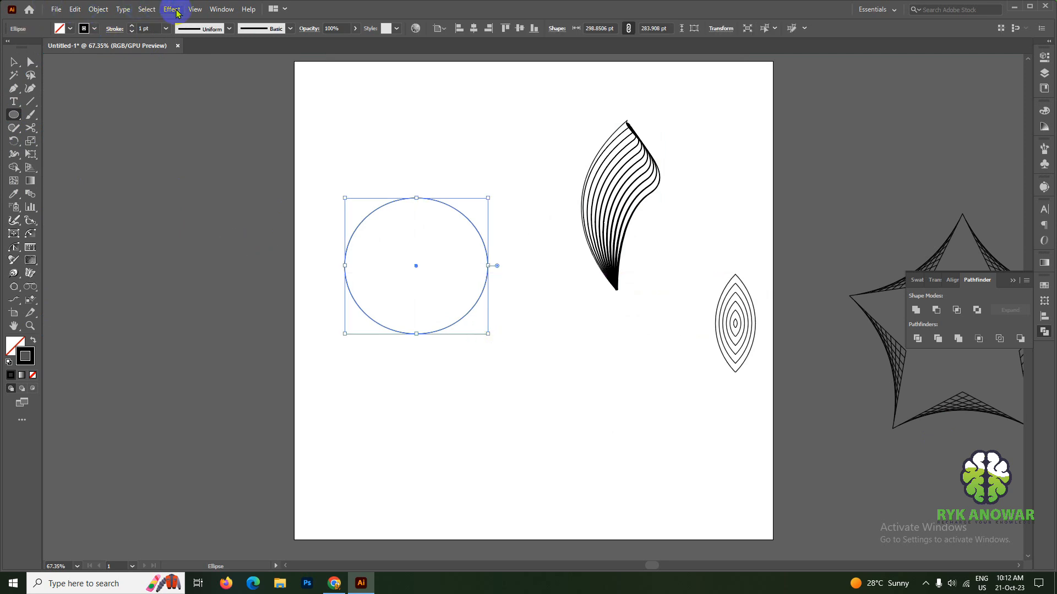
left_click(193, 10)
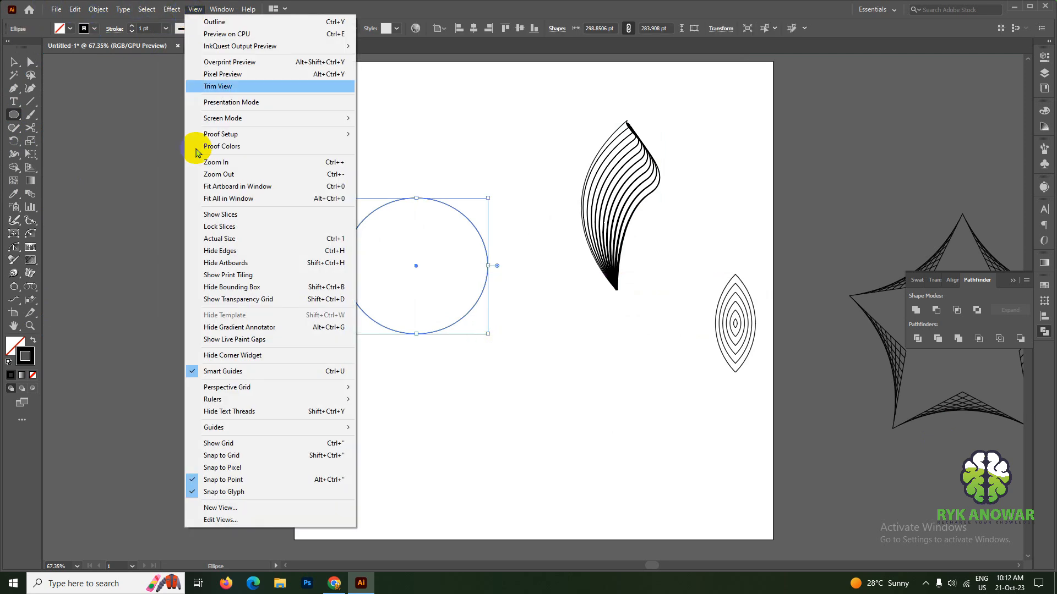
left_click(171, 9)
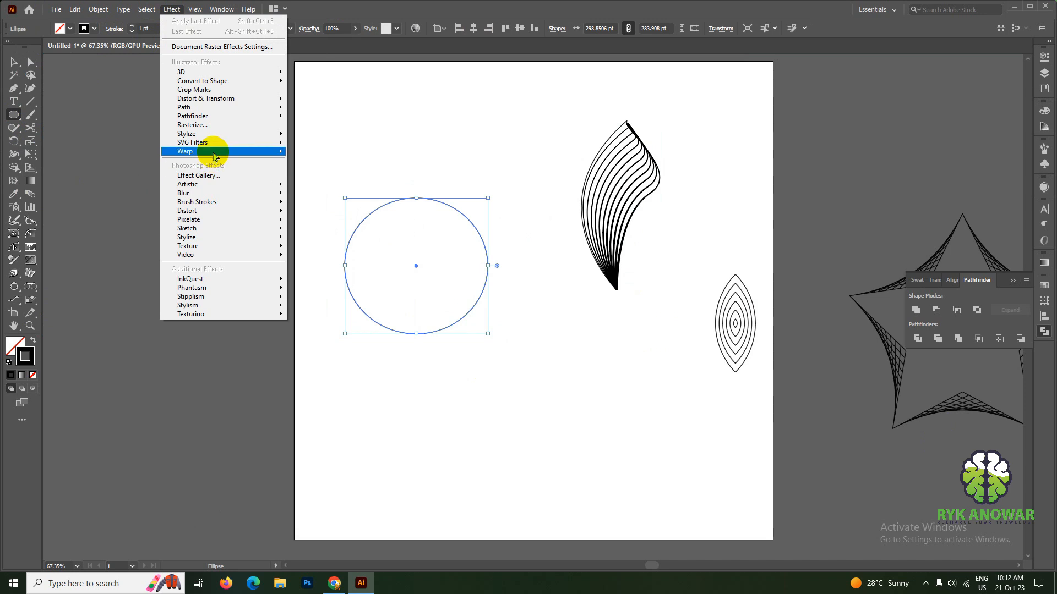
mouse_move(215, 154)
left_click(332, 276)
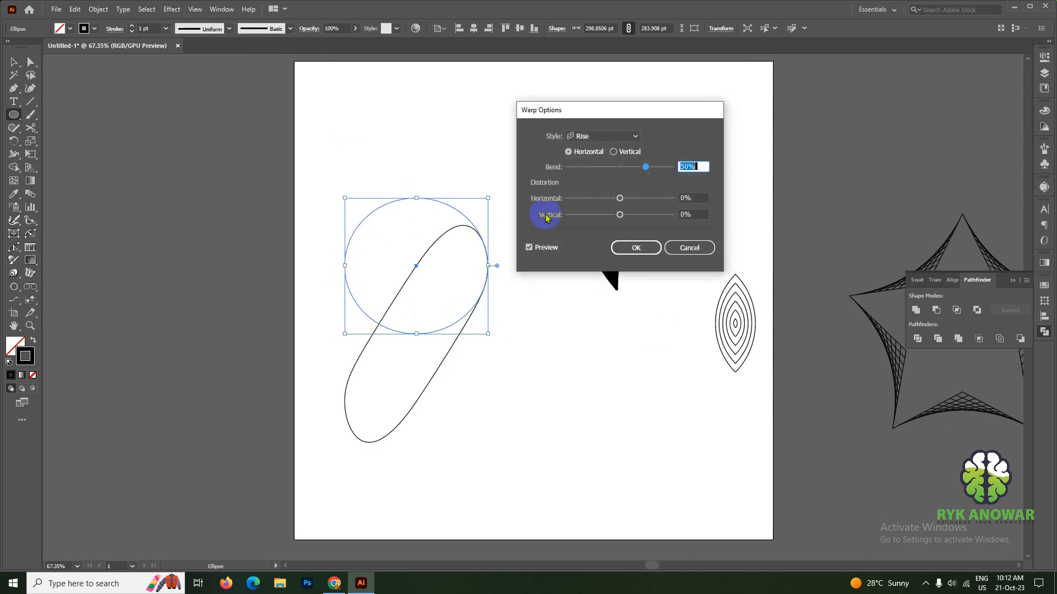
- Preview the Flag, Rise and Arch warp styles on the ellipse
left_click(602, 136)
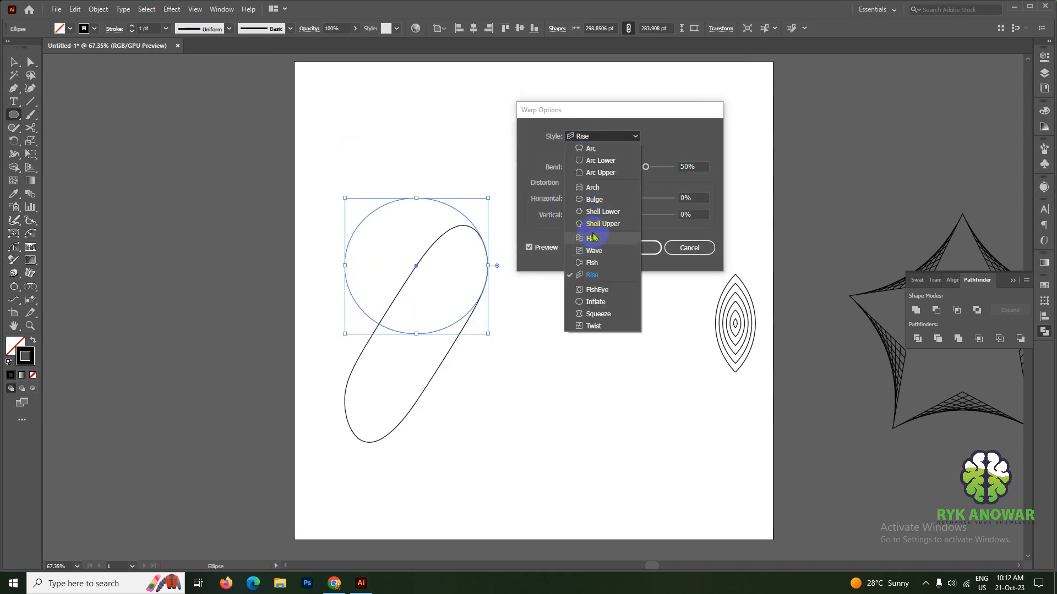
left_click(593, 238)
left_click(603, 136)
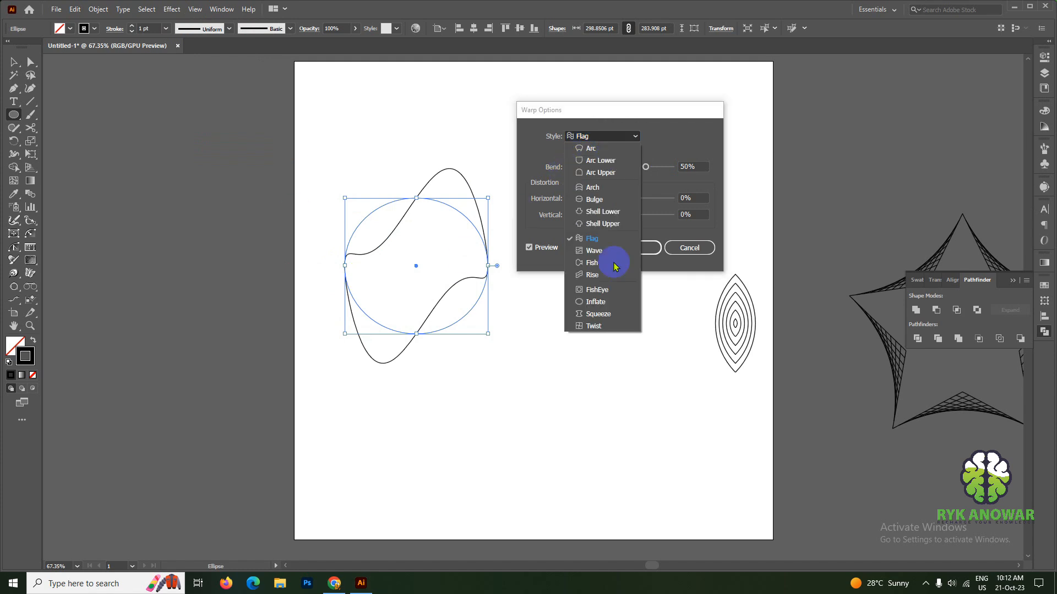
left_click(593, 274)
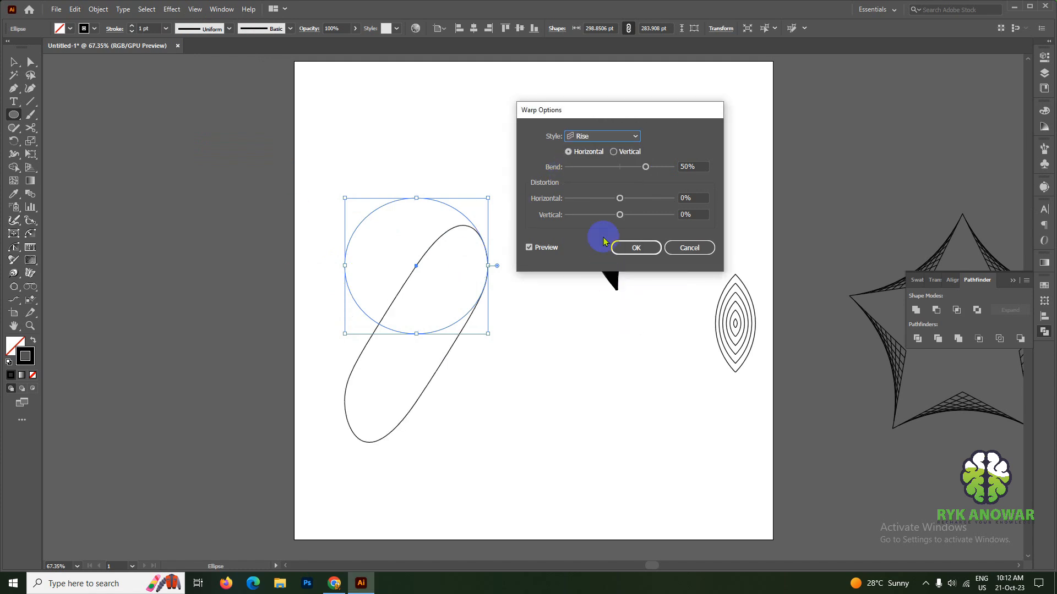
left_click(598, 138)
left_click(591, 186)
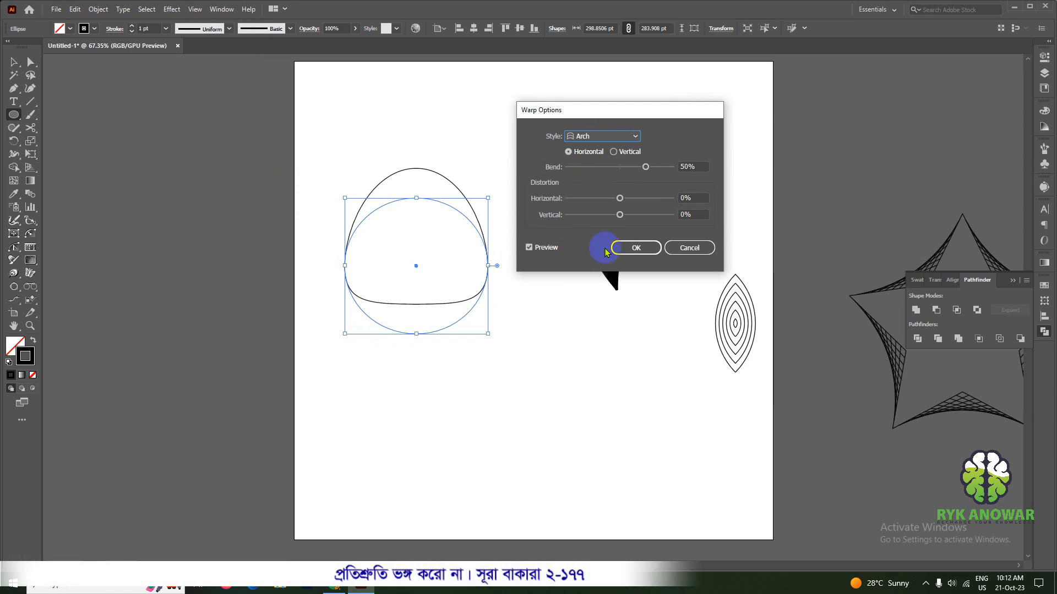
- Try the Arch warp with horizontal distortion and bends of 80% and 100%
left_click_drag(645, 167, 664, 173)
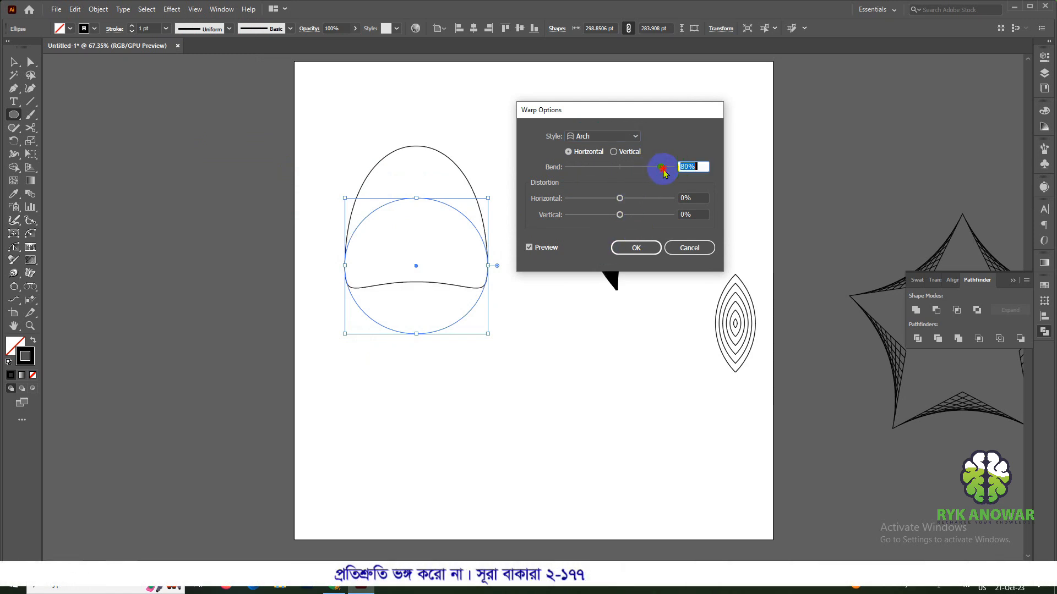
left_click_drag(620, 199, 631, 202)
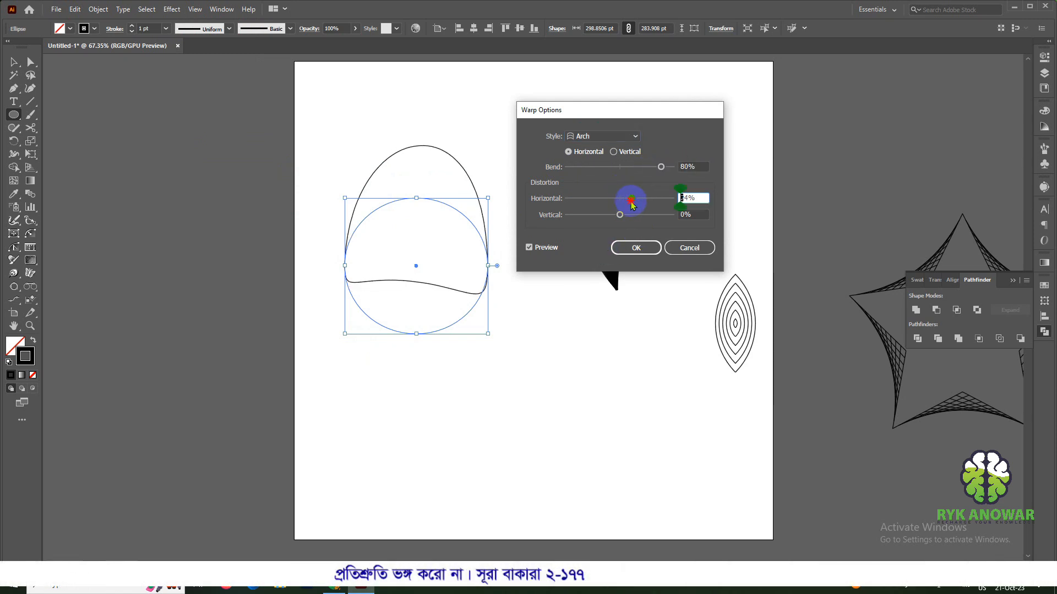
double_click(696, 198)
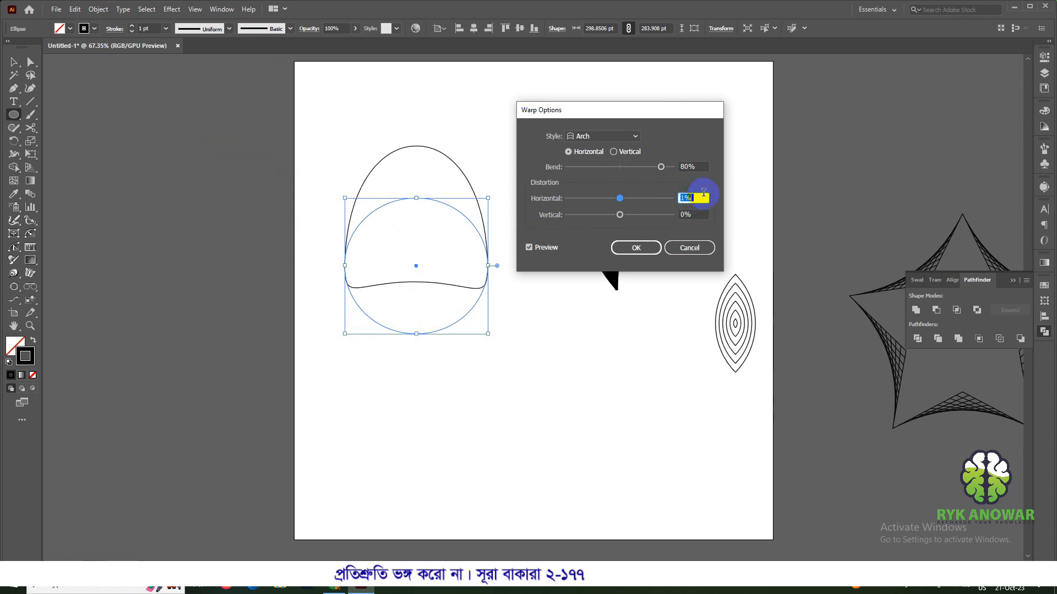
double_click(691, 166)
type("100")
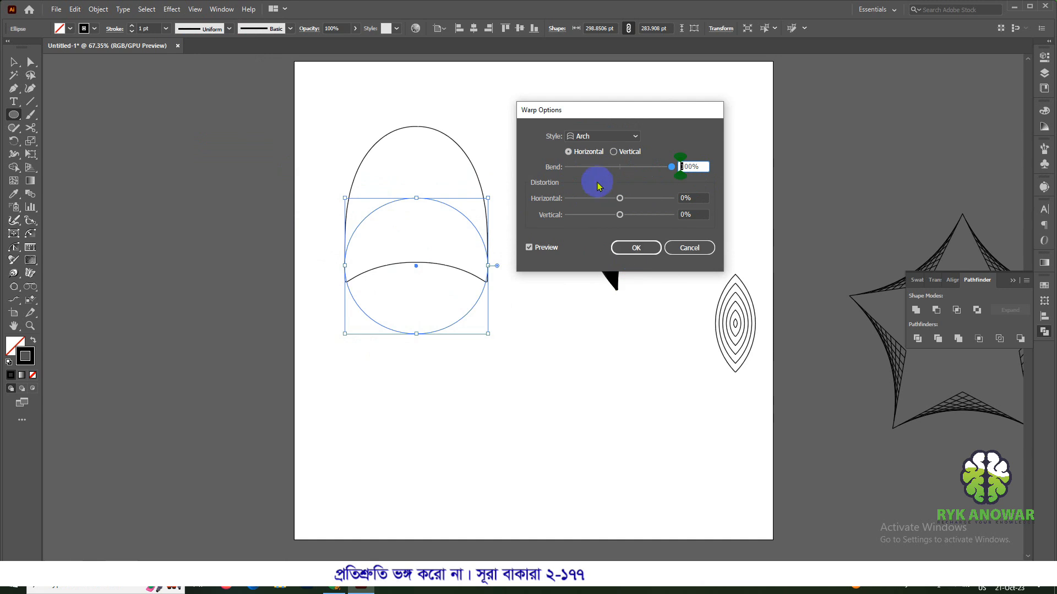
- Set the warp bend to -61%, choose the Fish style and apply the effect
left_click(588, 167)
left_click(594, 137)
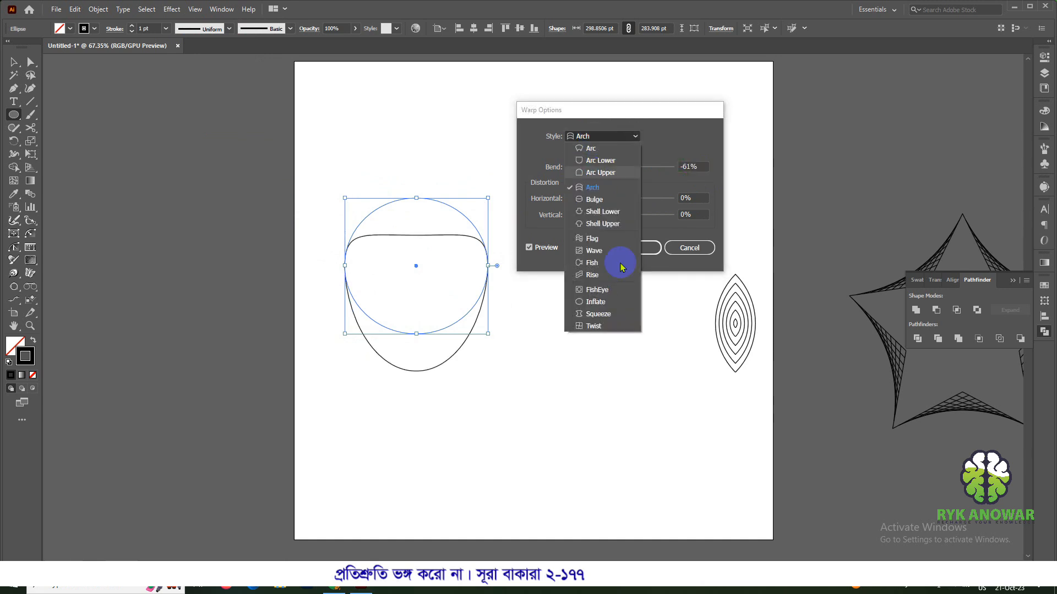
left_click(600, 271)
left_click(635, 247)
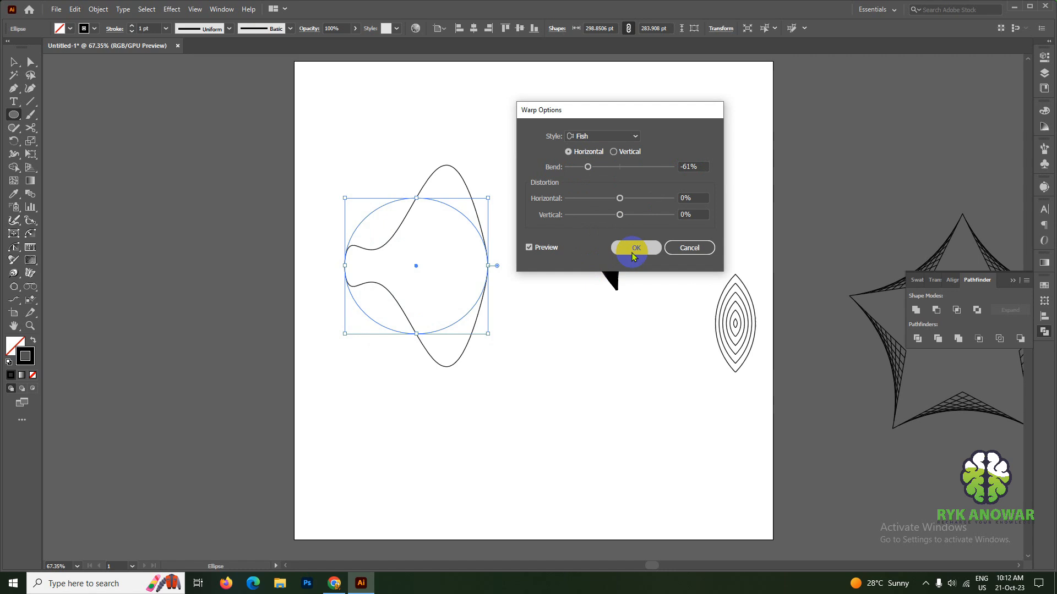
- Cut the ellipse at its left and right anchor points with the Scissors tool and select the upper half
left_click(32, 128)
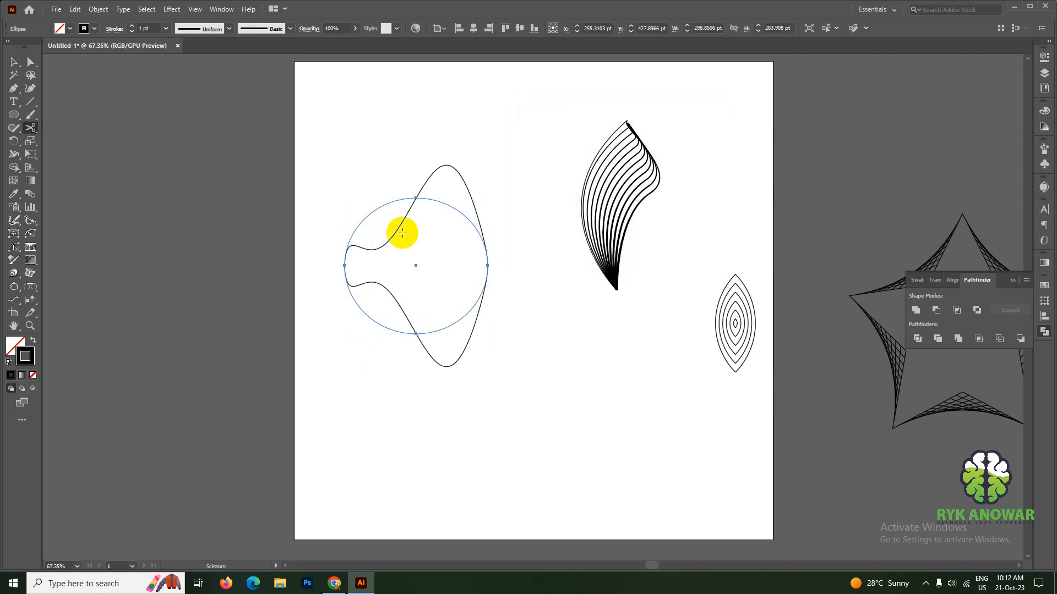
left_click(345, 266)
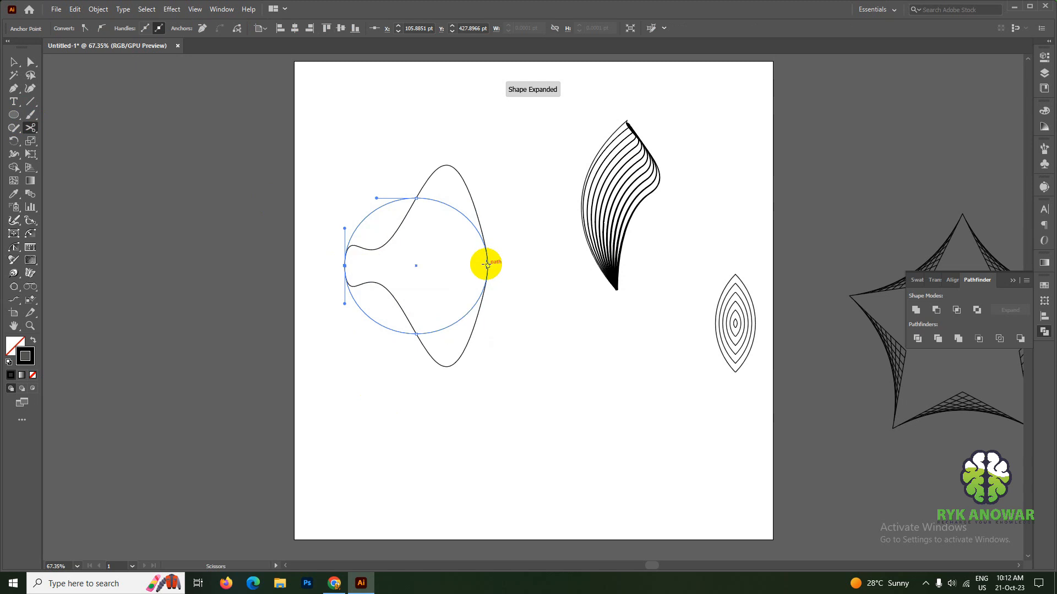
left_click(487, 265)
left_click(12, 64)
left_click(345, 178)
left_click(427, 194)
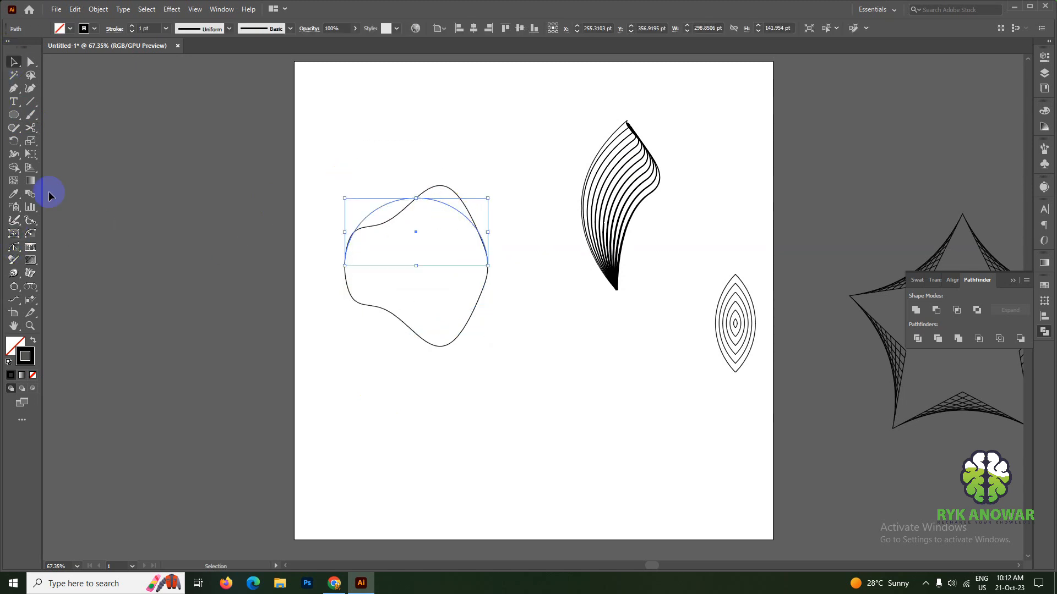
left_click(98, 10)
mouse_move(167, 337)
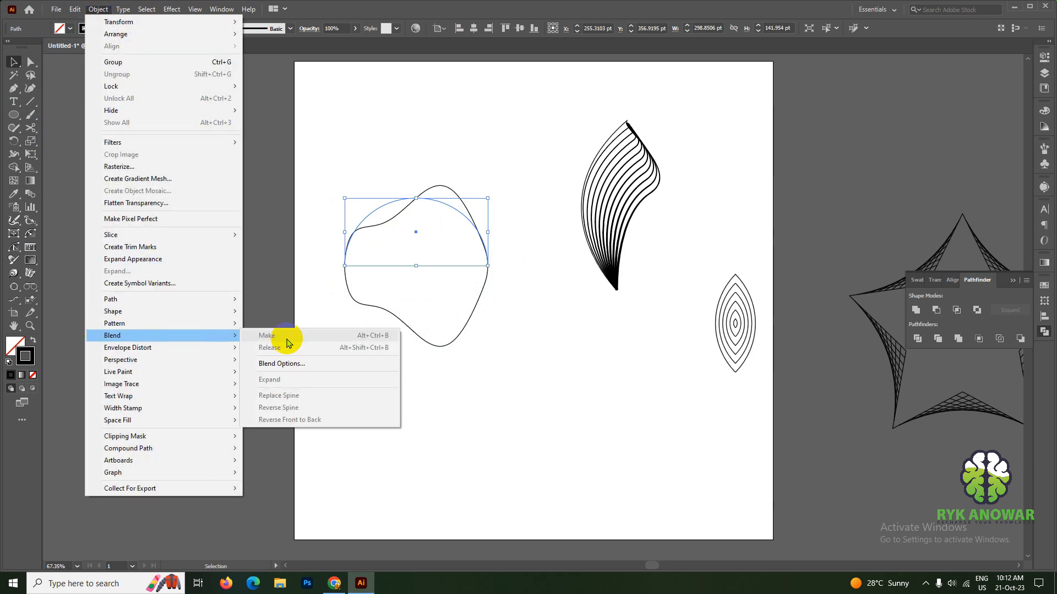
left_click(385, 245)
left_click(346, 259)
left_click(322, 268)
- Try to blend the two warped halves from their left end points, and undo back to the uncut ellipse
left_click(31, 62)
left_click_drag(295, 238, 349, 271)
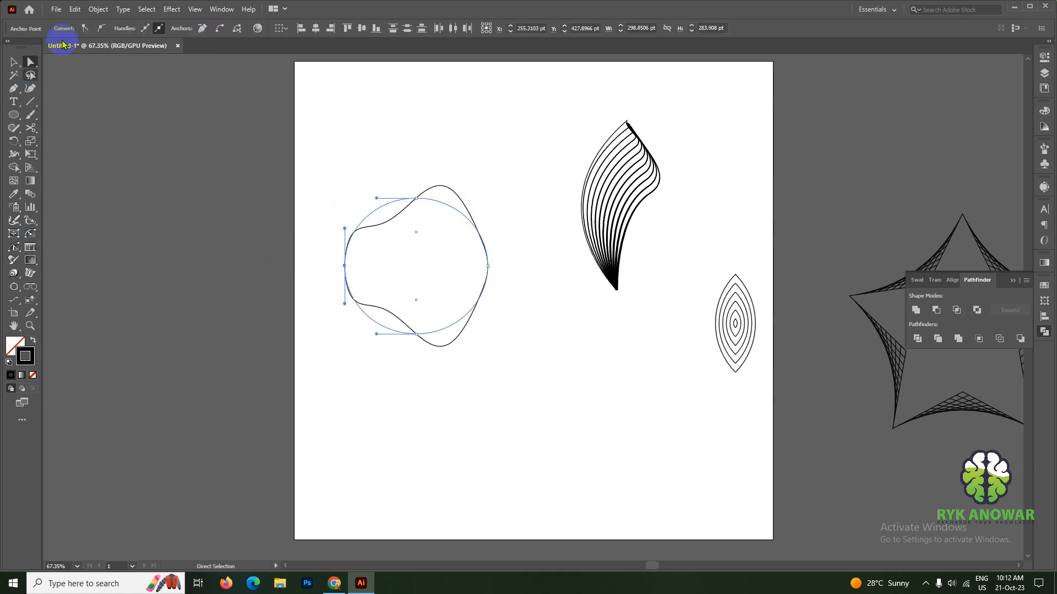
left_click(101, 10)
left_click(266, 335)
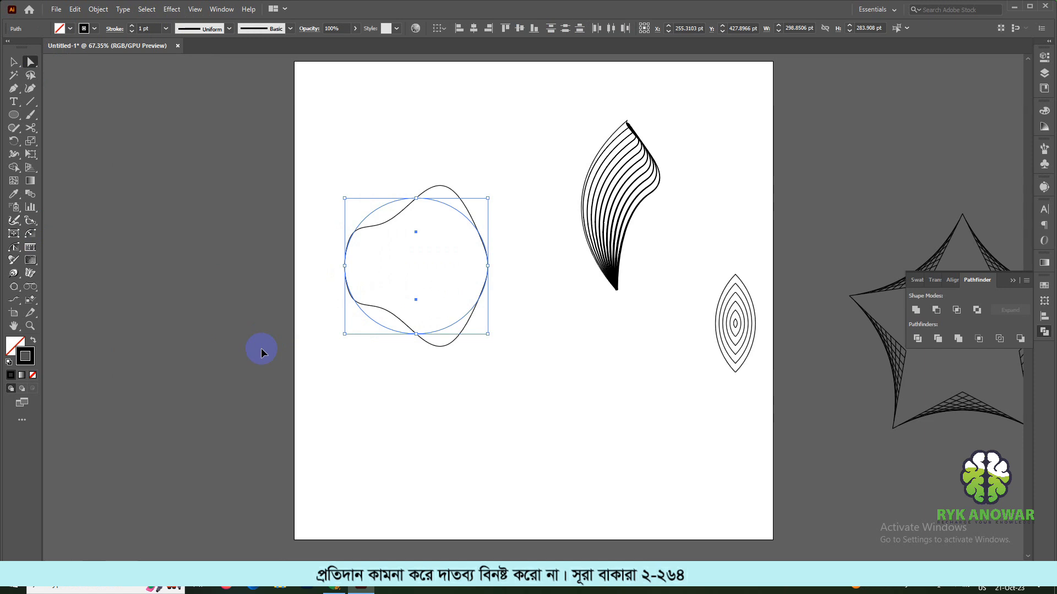
left_click(13, 60)
left_click(450, 392)
key("ctrl+z")
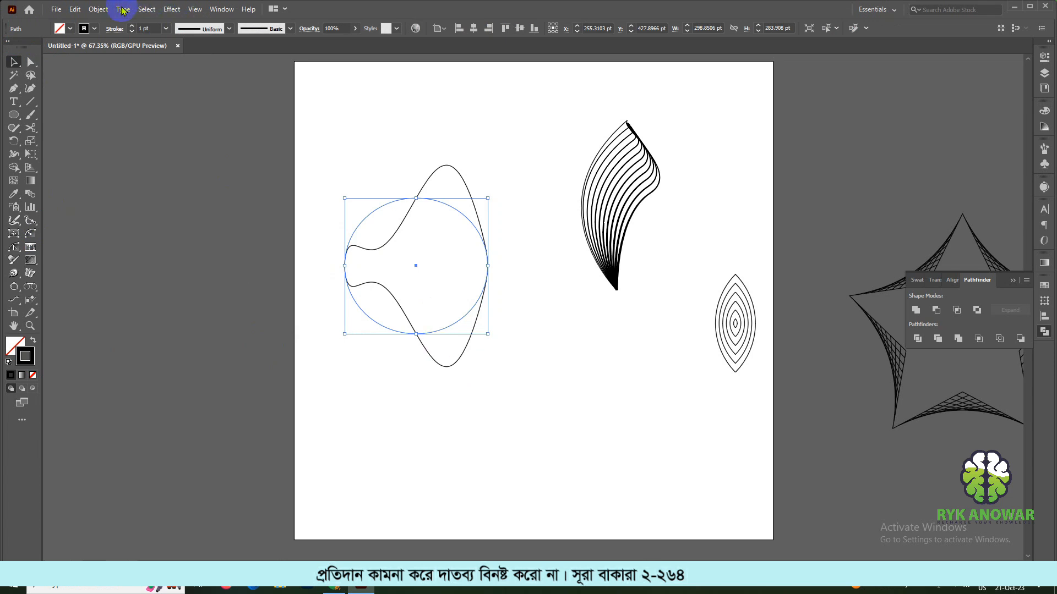
- Expand the appearance of the warped ellipse and move the resulting outline down and to the right
left_click(98, 10)
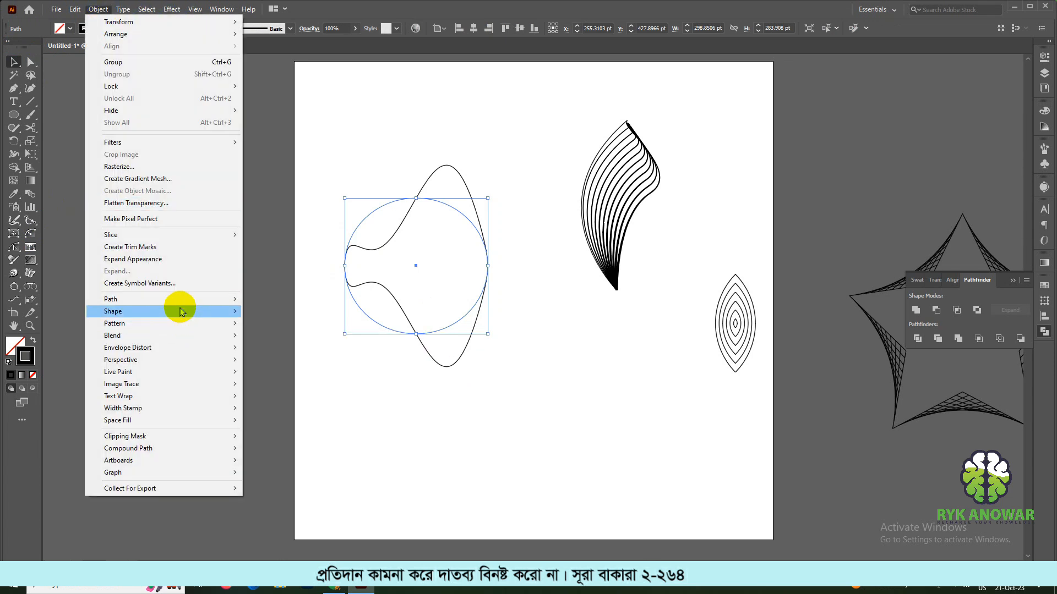
left_click(148, 259)
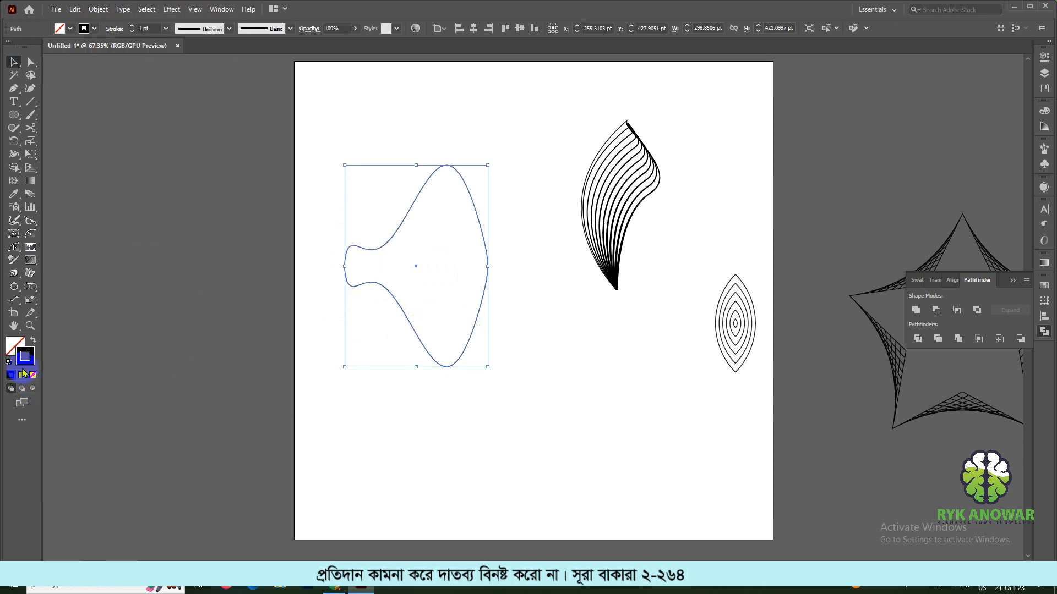
left_click_drag(424, 349, 456, 406)
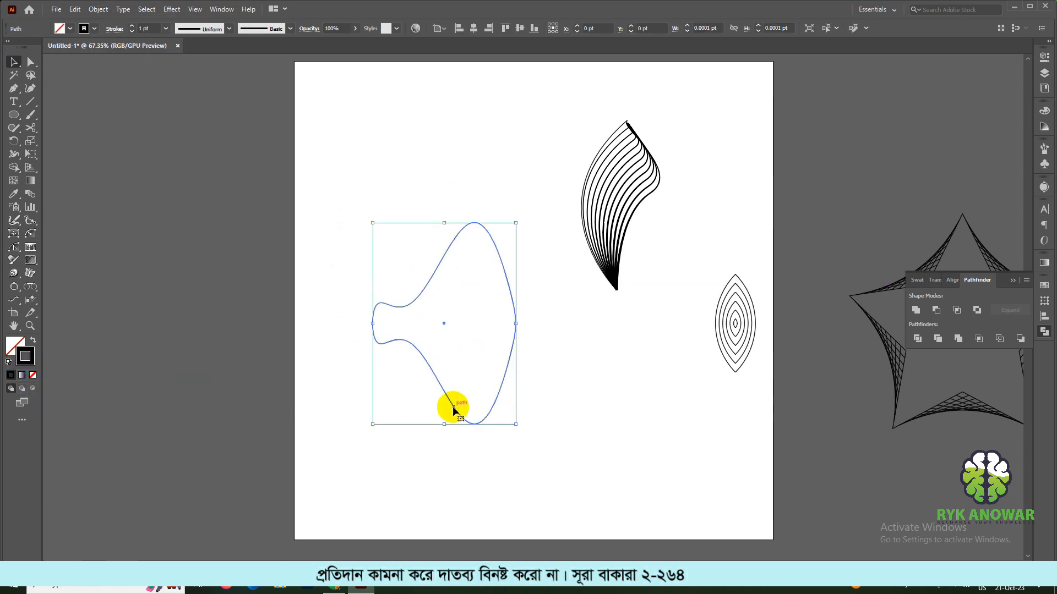
- Cut the expanded fish outline at its left and right end anchor points with the Scissors tool
left_click(31, 128)
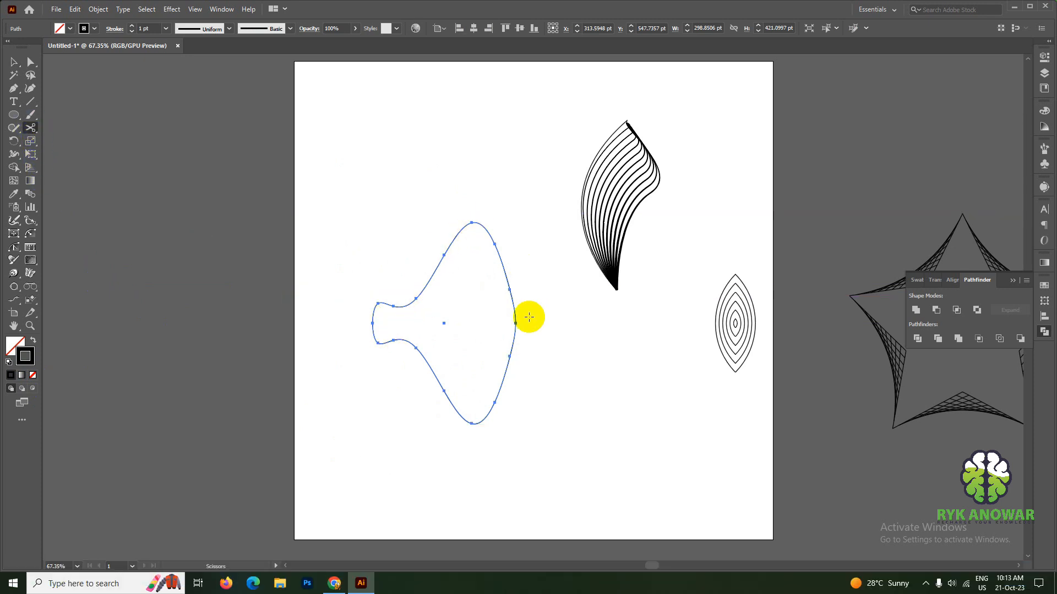
left_click(373, 324)
left_click(636, 304)
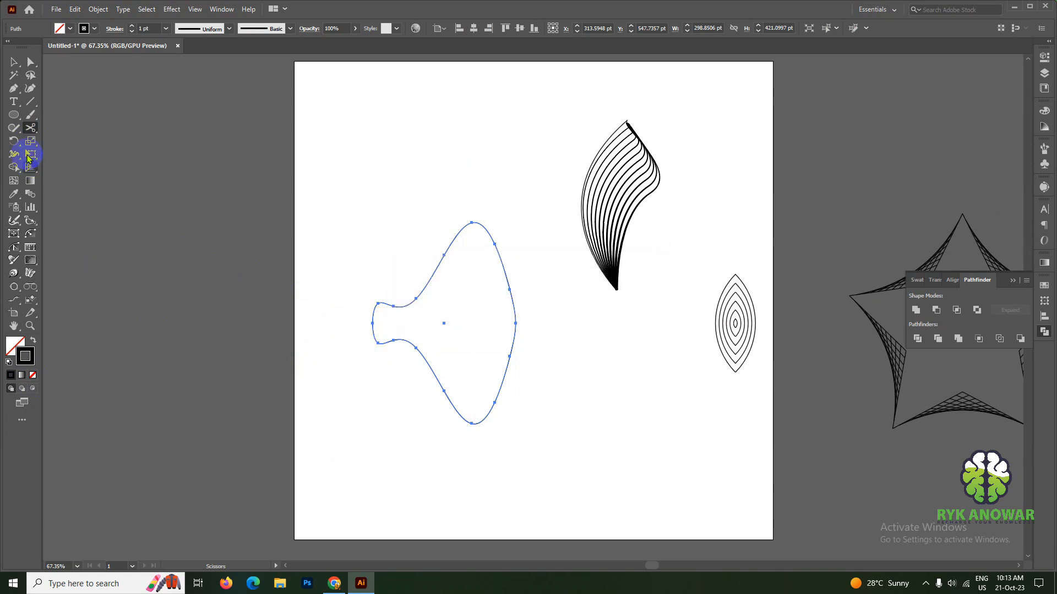
left_click_drag(31, 132, 50, 141)
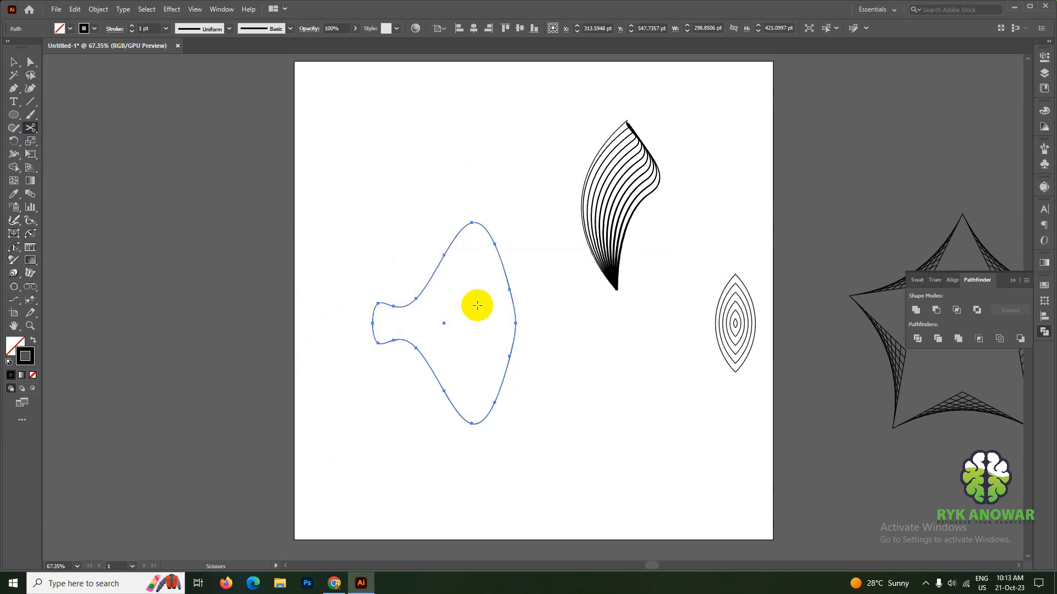
left_click(514, 324)
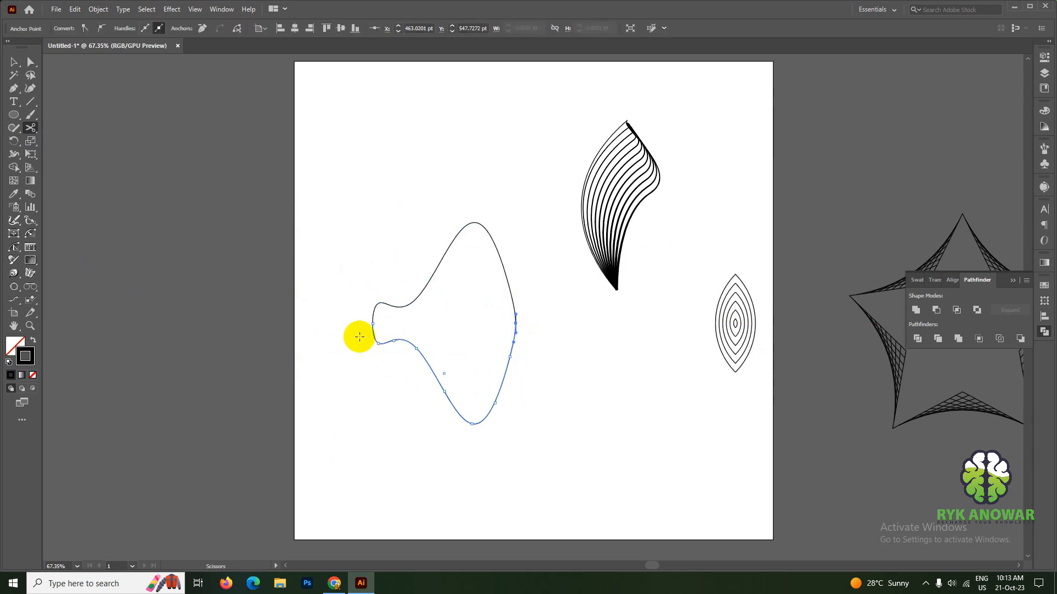
left_click(13, 62)
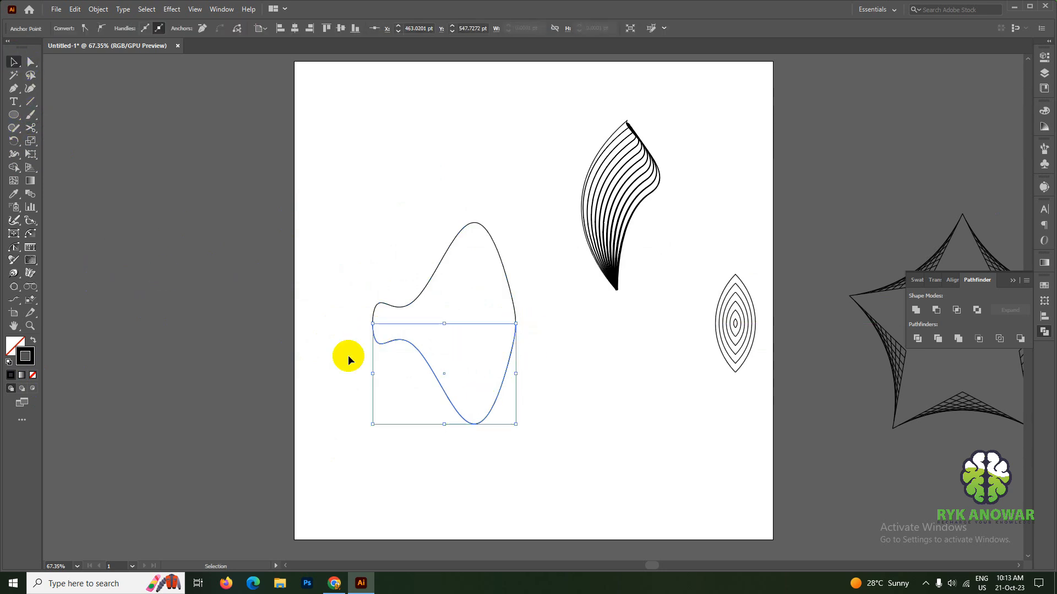
left_click(450, 398)
left_click(471, 429)
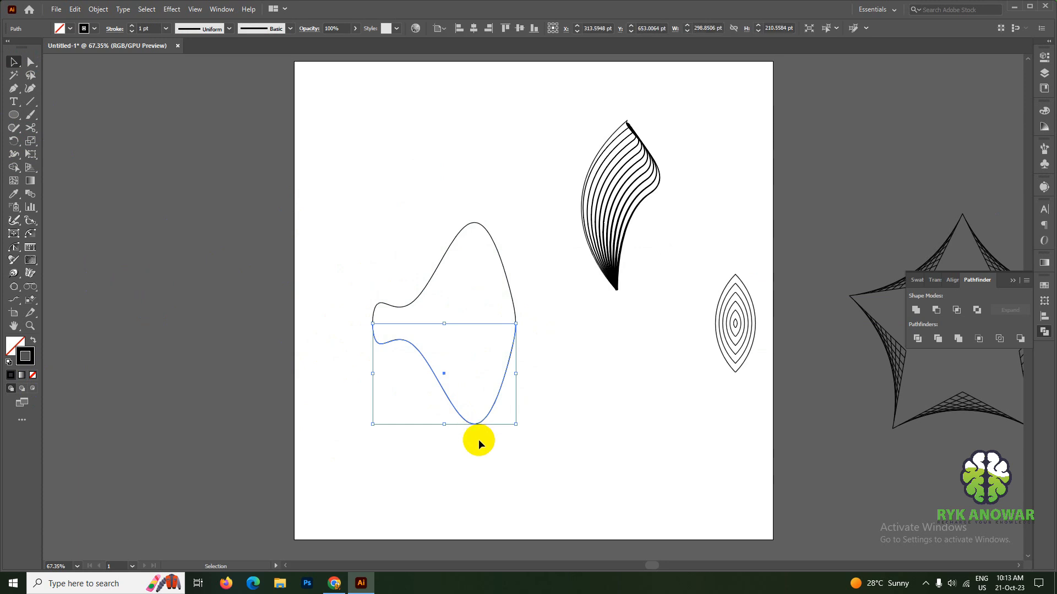
left_click(124, 9)
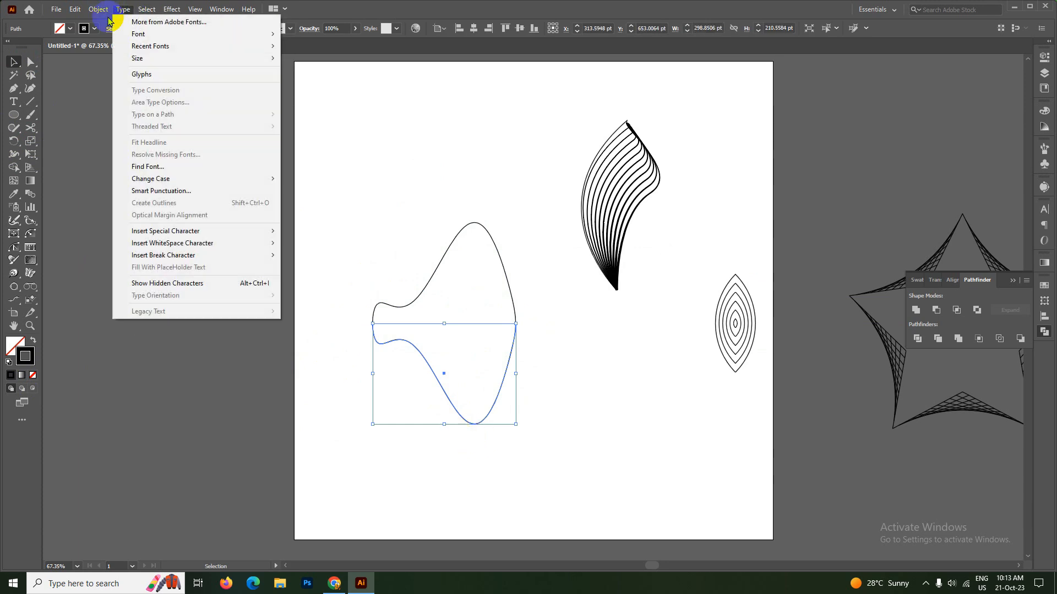
mouse_move(98, 10)
mouse_move(208, 334)
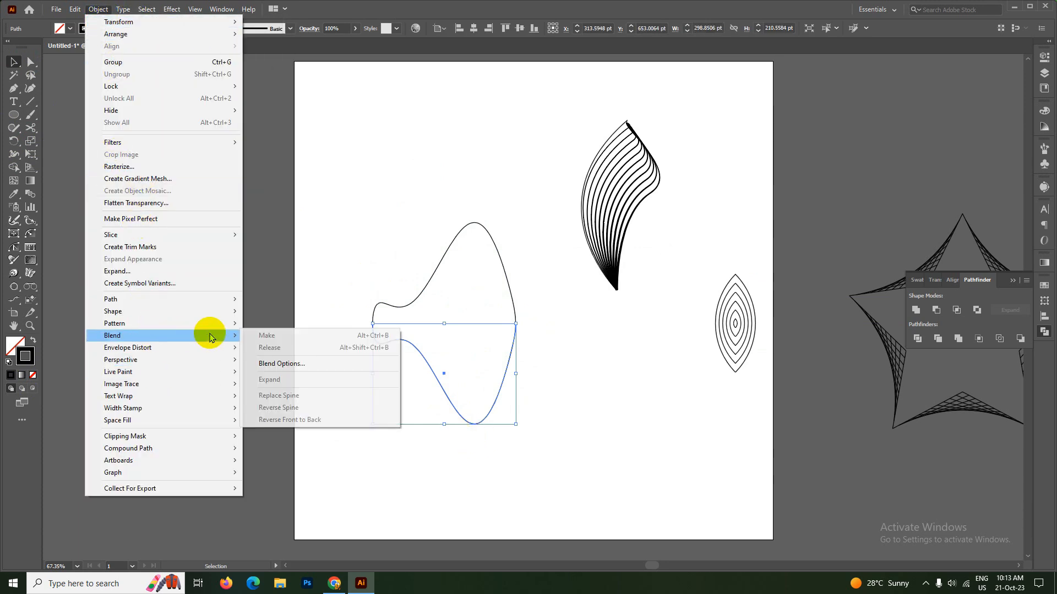
left_click(484, 469)
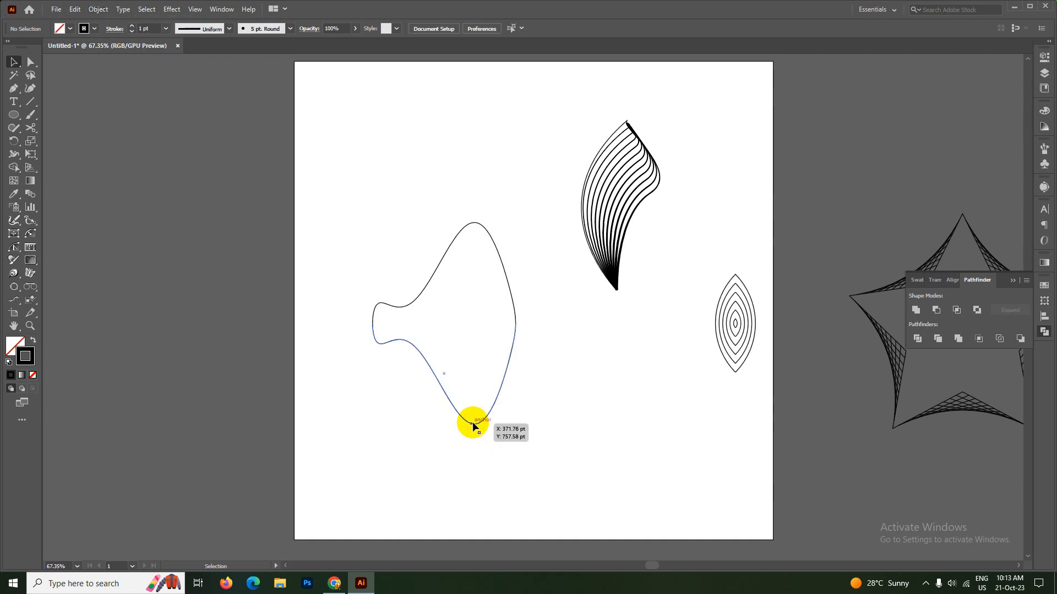
- Directly select the left end points of both outline halves, make a blend between them, and deselect it
left_click(31, 64)
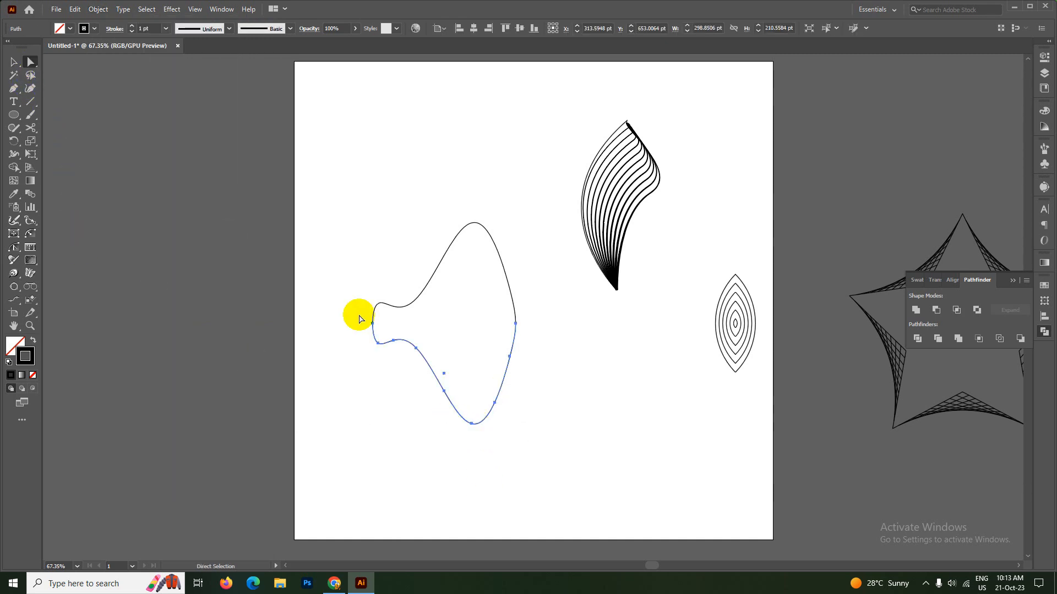
left_click_drag(362, 318, 373, 330)
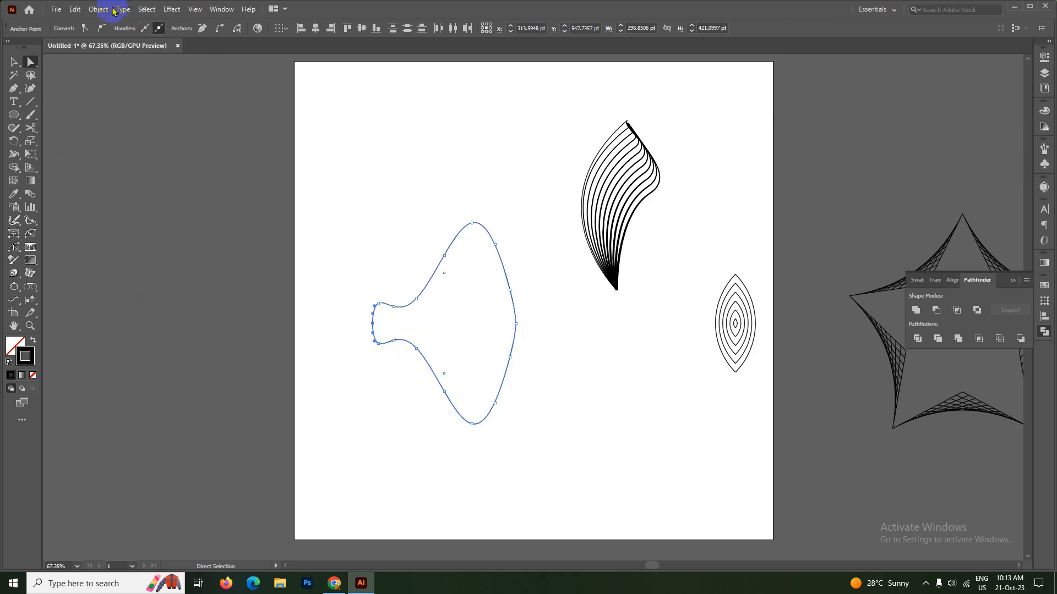
left_click(100, 9)
mouse_move(141, 336)
left_click(266, 336)
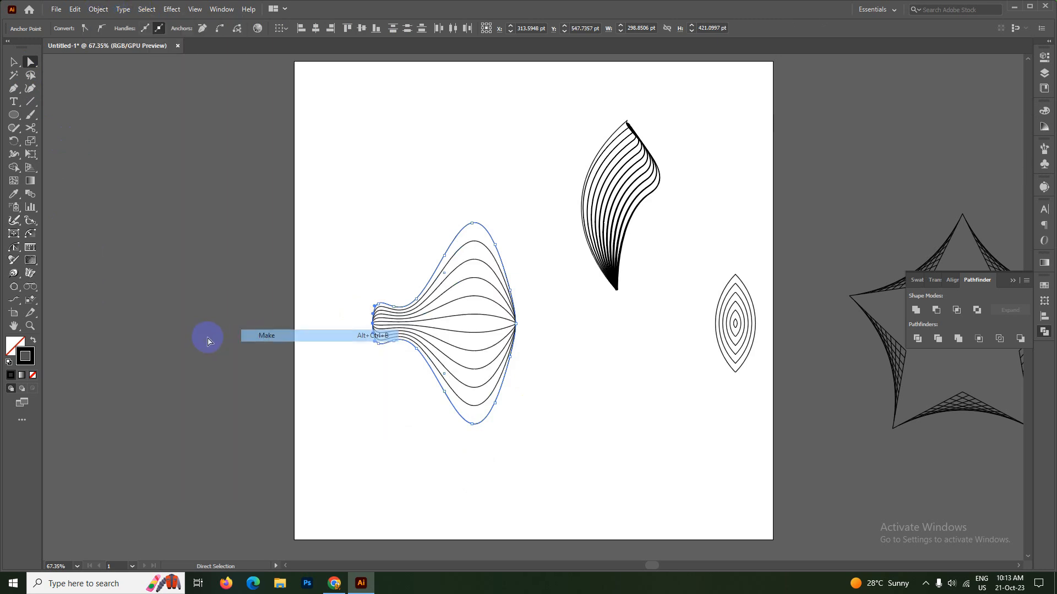
left_click(13, 60)
left_click(477, 500)
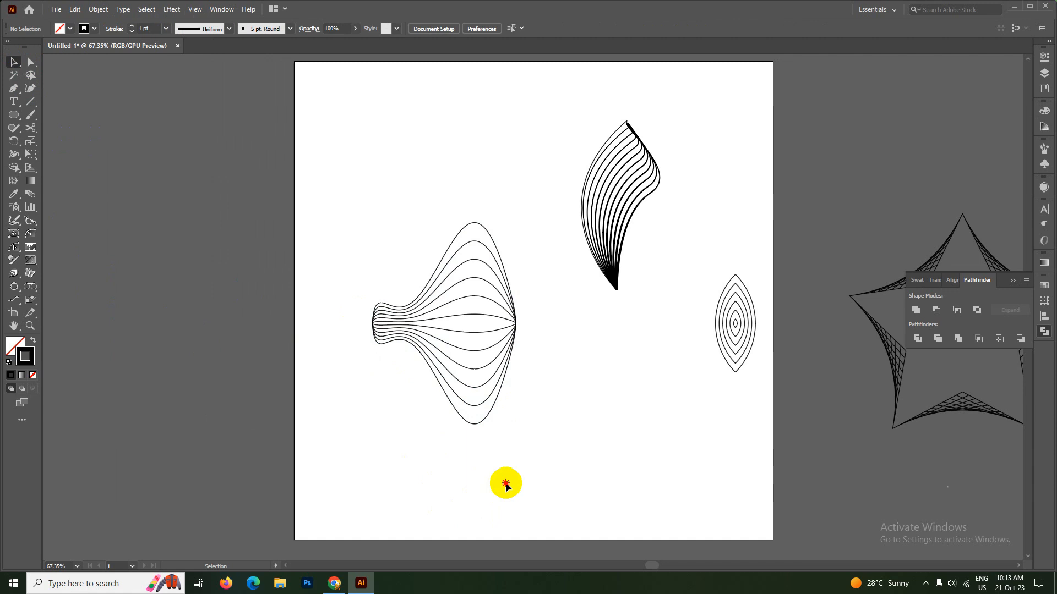
- Rotate the new blend about 90° clockwise so its narrow neck points up, and deselect it
left_click_drag(505, 483, 317, 235)
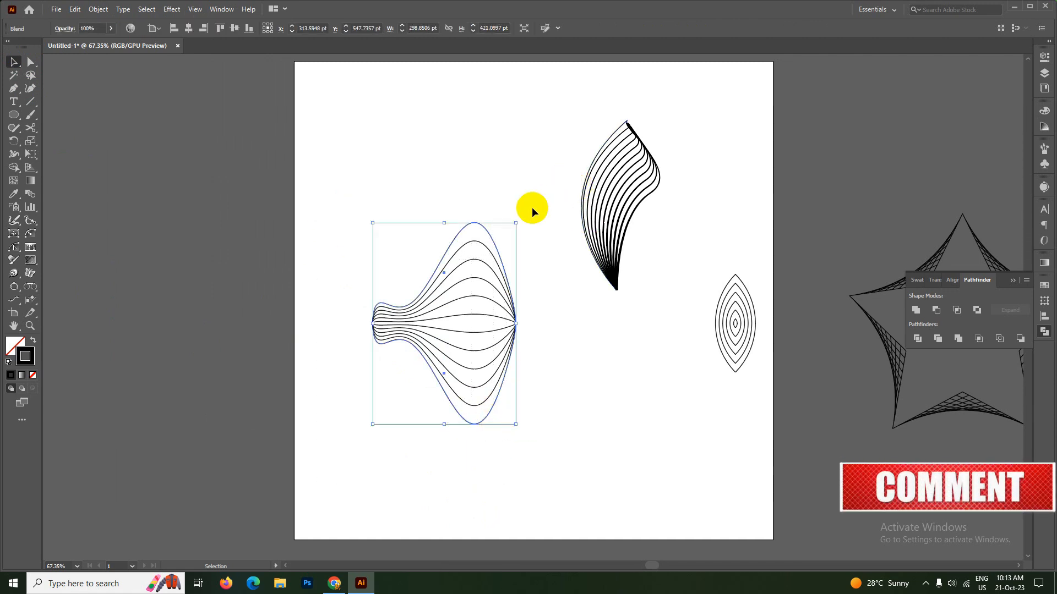
left_click_drag(521, 219, 595, 421)
left_click(441, 371)
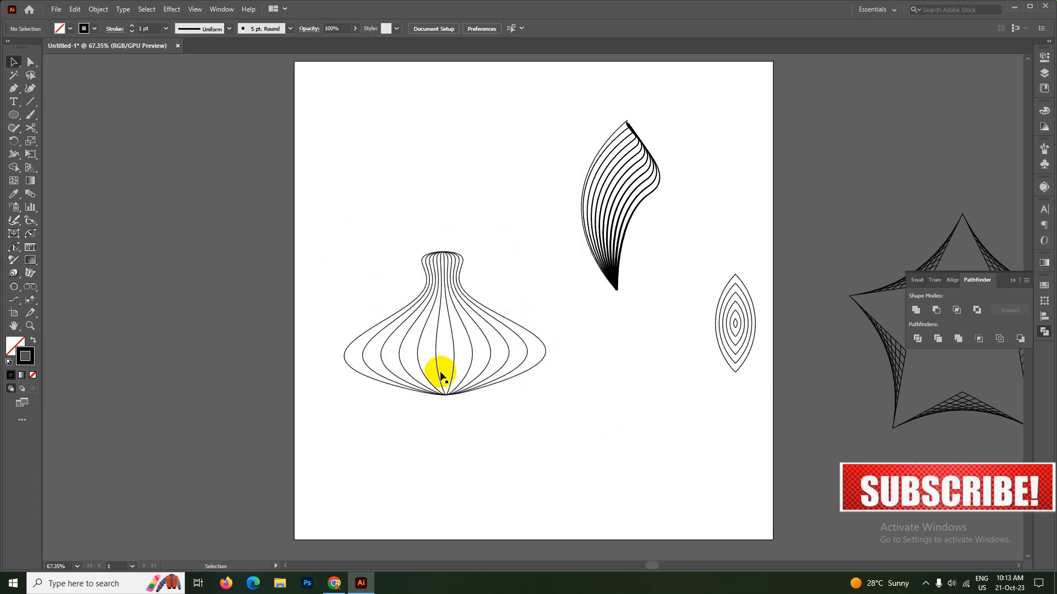